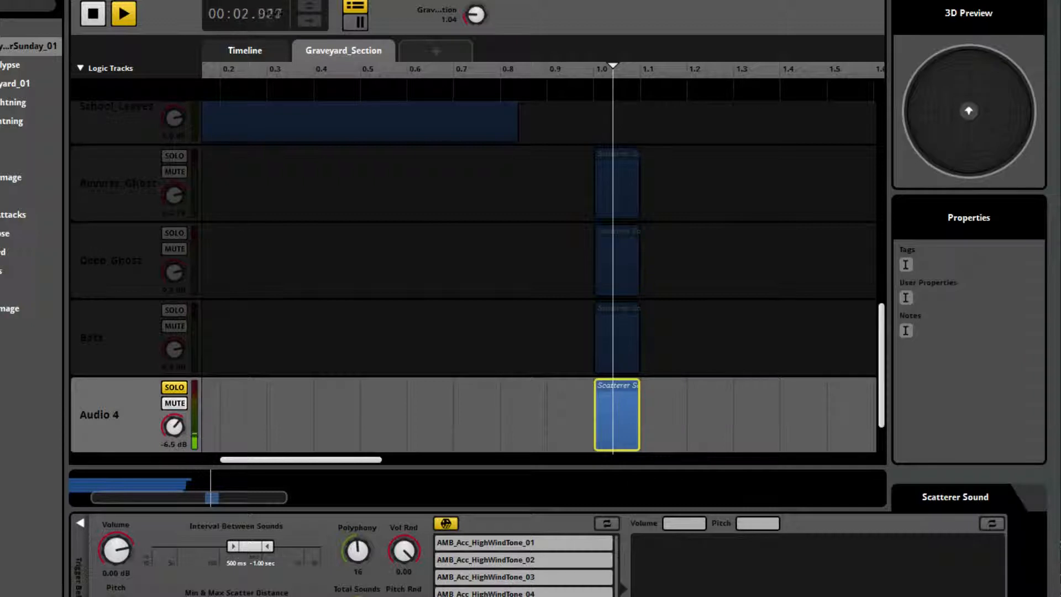
# Set the Audio 4 scatterer's interval between sounds to 500 ms–9.80 sec and audition the result
pyautogui.click(102, 19)
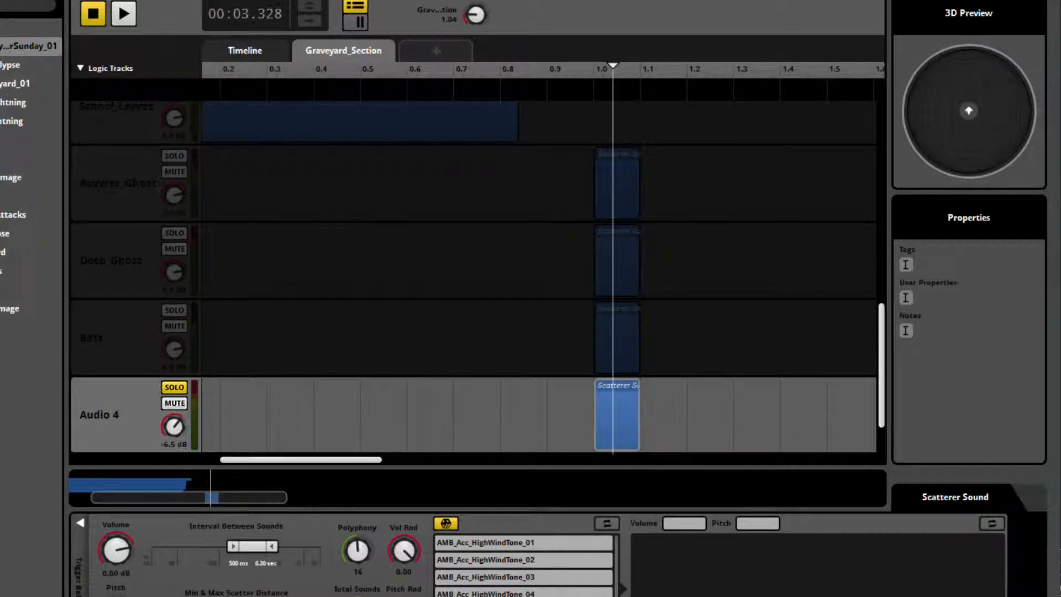
pyautogui.moveTo(271, 546); pyautogui.dragTo(308, 546)
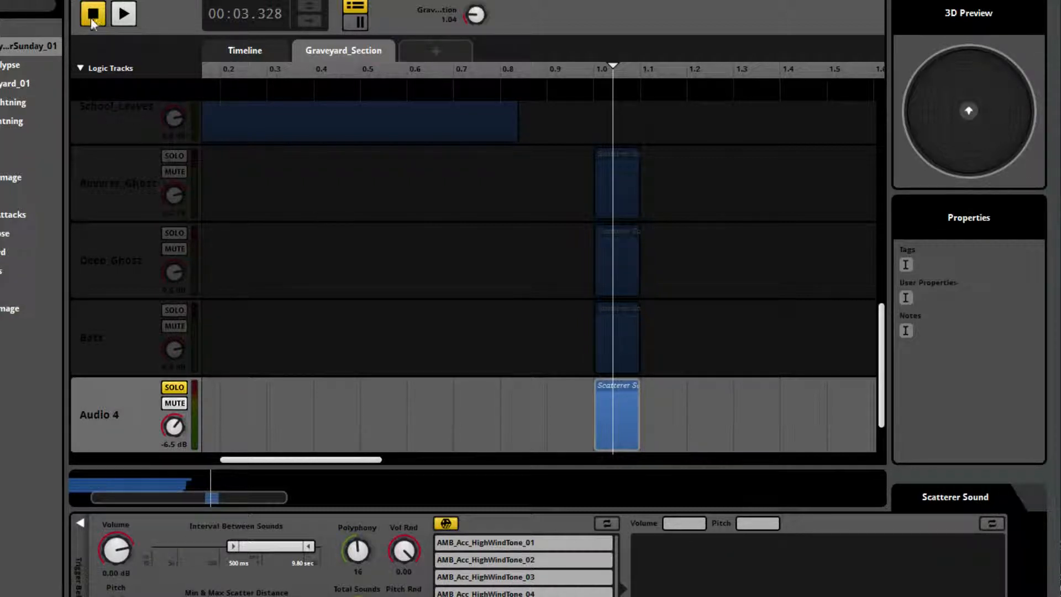
pyautogui.click(128, 17)
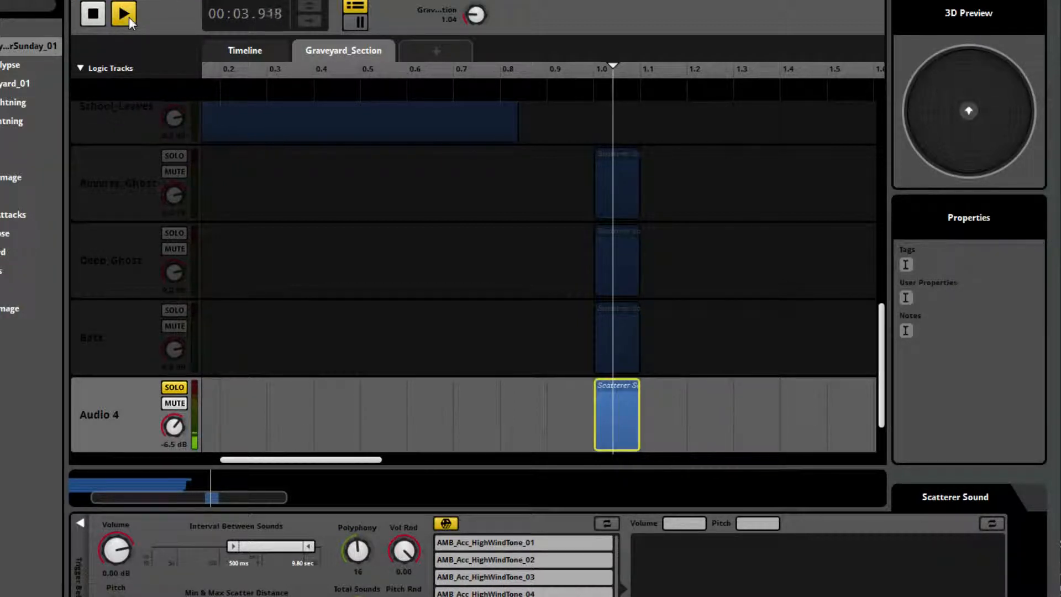
pyautogui.click(103, 15)
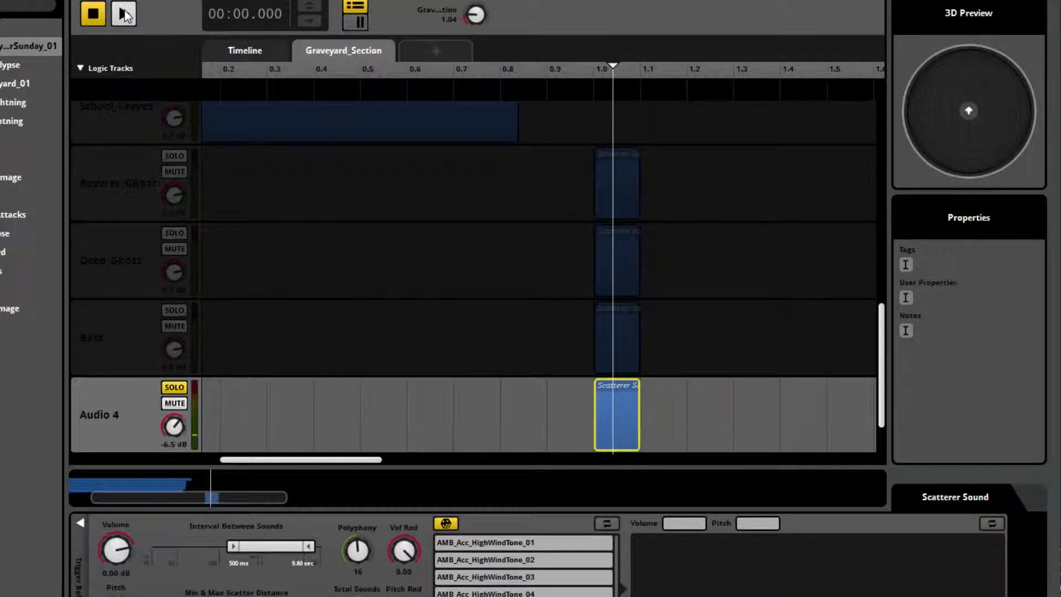
pyautogui.click(124, 11)
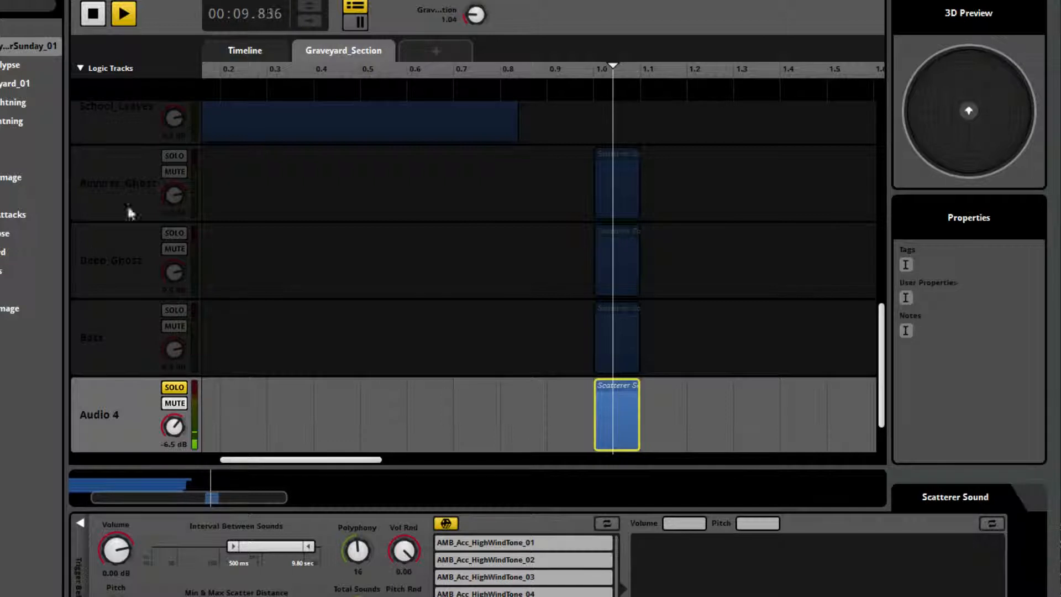
# Switch the trigger behavior of the Audio 4 scatterer from tempo quantization to a time-based delay interval
pyautogui.click(81, 522)
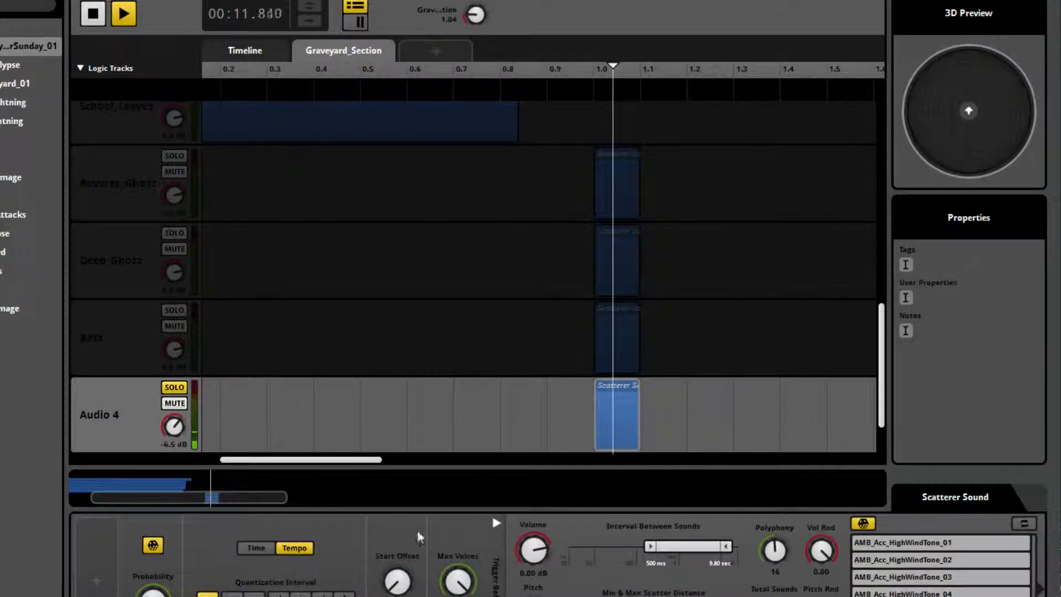
pyautogui.click(258, 549)
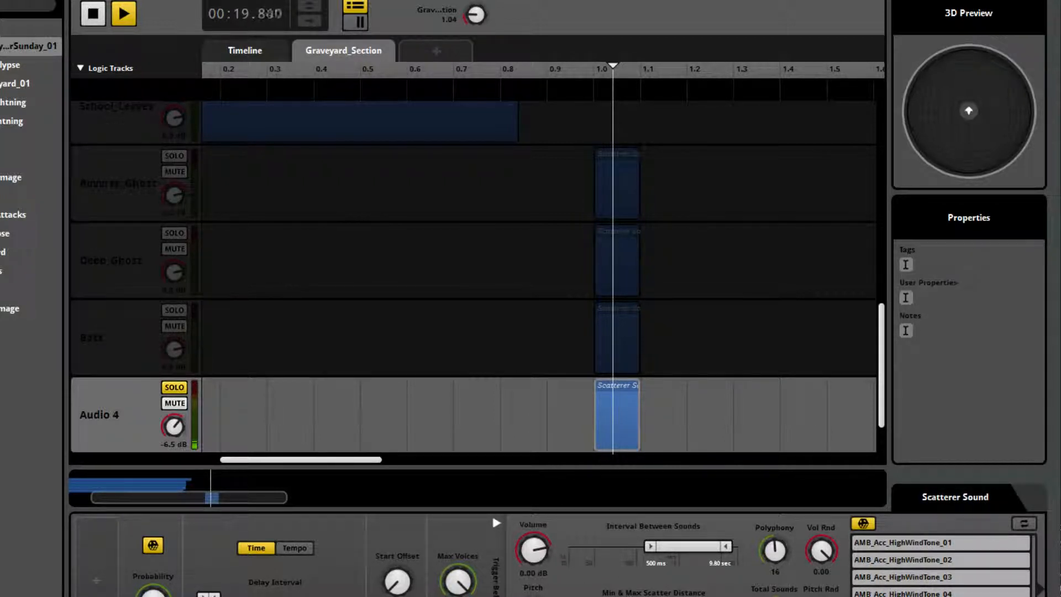
pyautogui.hscroll(8, 558, 554)
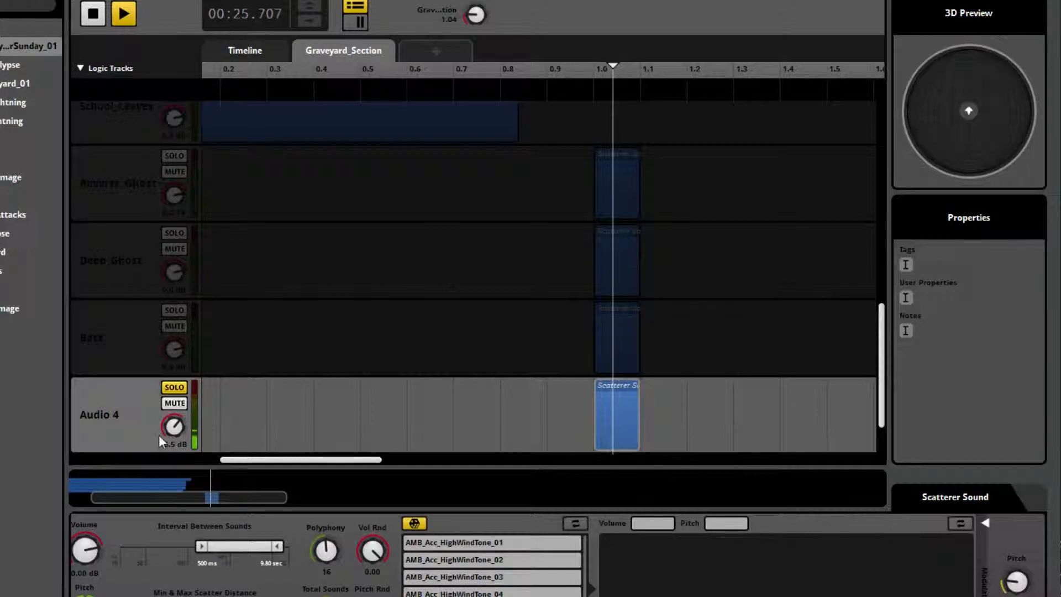
# Lower the Audio 4 track volume to -10 dB and stop playback
pyautogui.moveTo(175, 429); pyautogui.dragTo(174, 444)
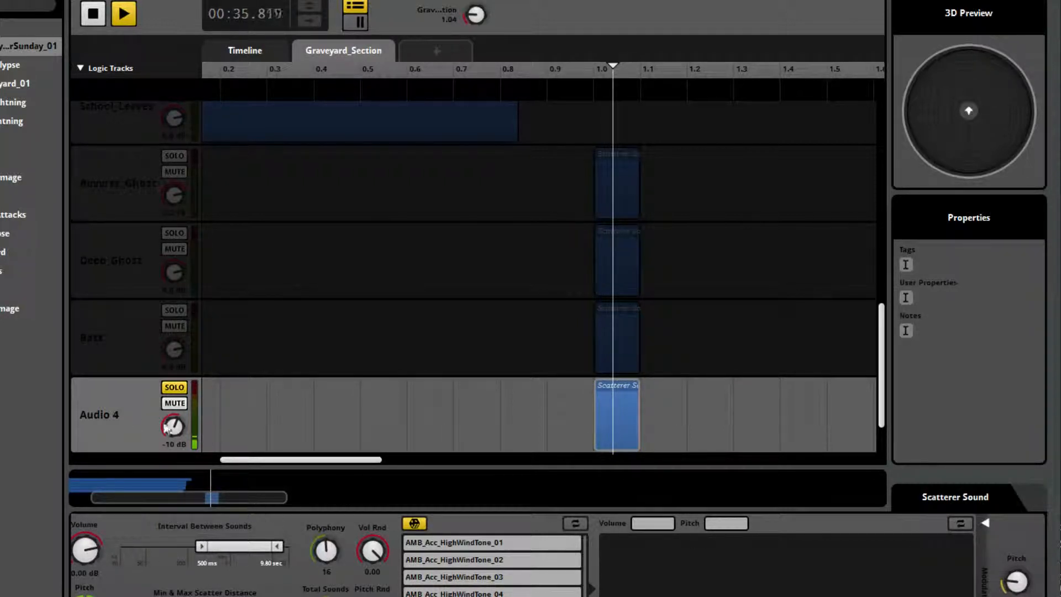
pyautogui.click(98, 415)
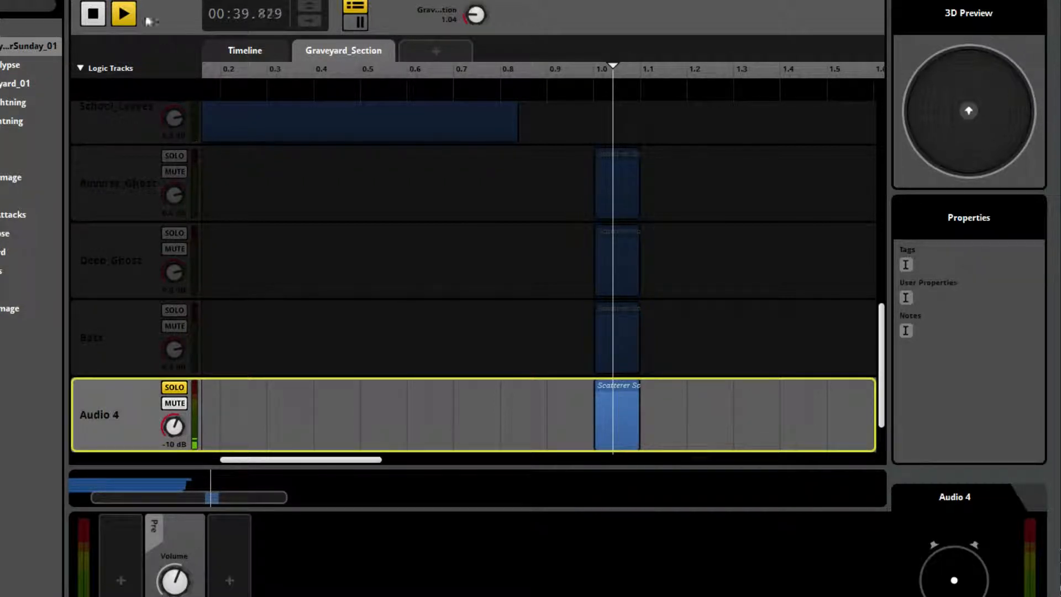
pyautogui.click(92, 16)
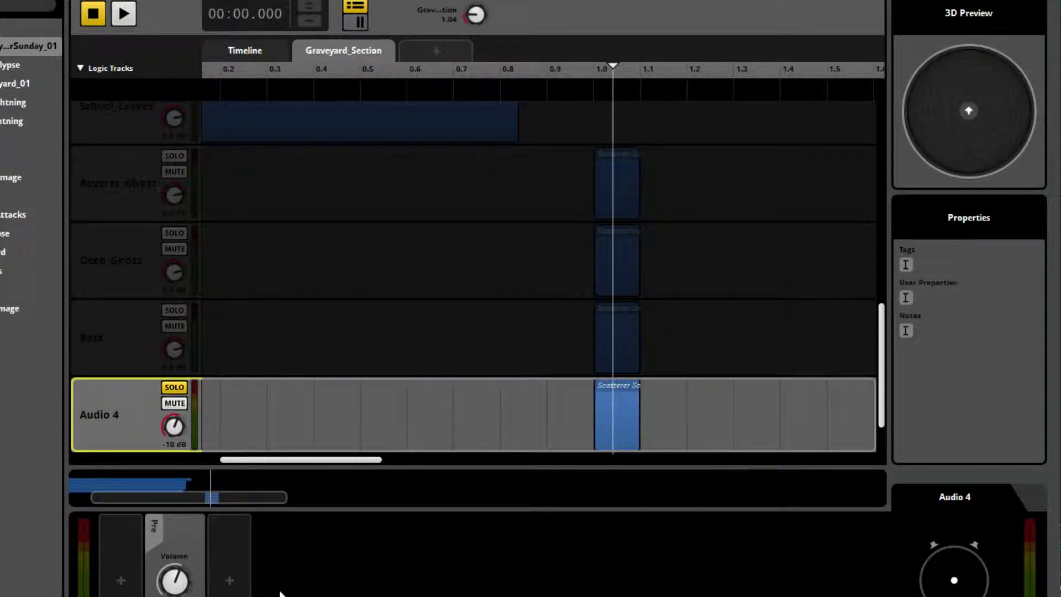
# Add a delay effect after the volume fader in the Audio 4 effect chain and audition it
pyautogui.click(370, 586)
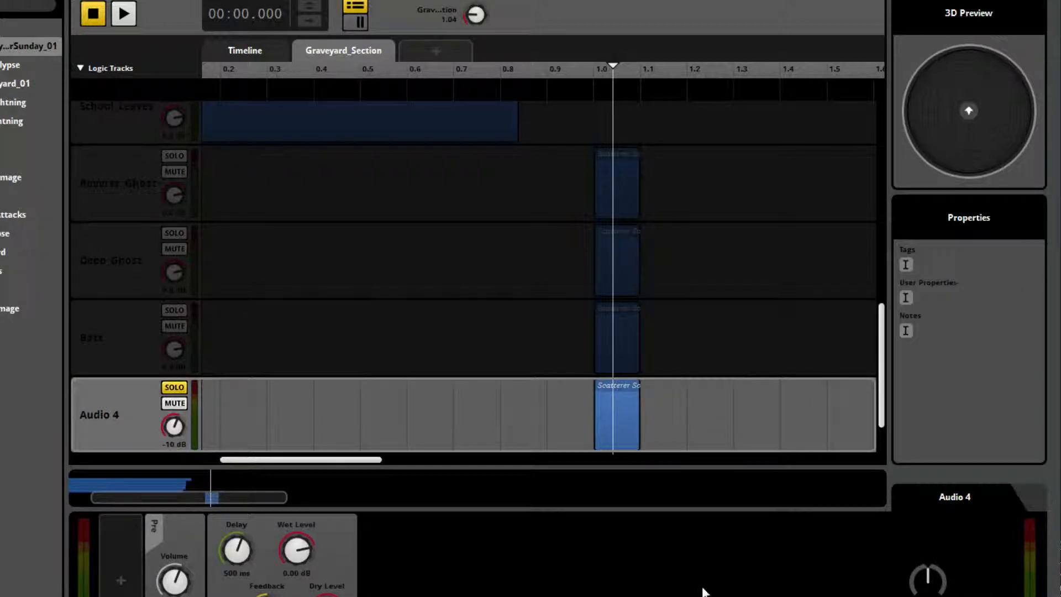
pyautogui.click(124, 13)
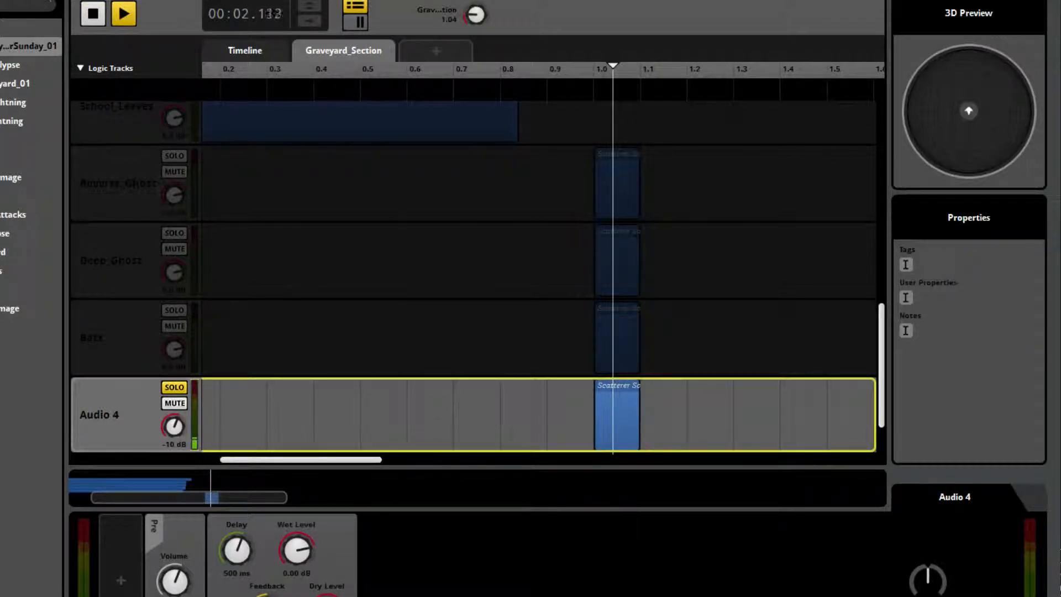
pyautogui.click(93, 15)
pyautogui.click(122, 15)
pyautogui.click(92, 16)
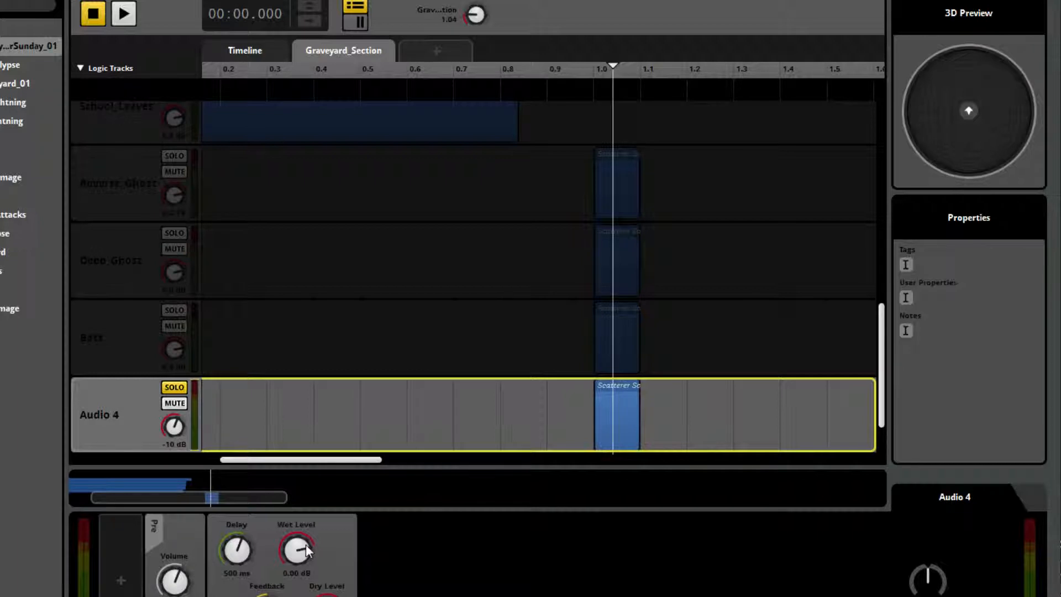
# Set the delay effect to a -13.5 dB wet level and 680 ms delay, and audition the track
pyautogui.moveTo(308, 551); pyautogui.dragTo(298, 541)
pyautogui.moveTo(233, 554); pyautogui.dragTo(235, 541)
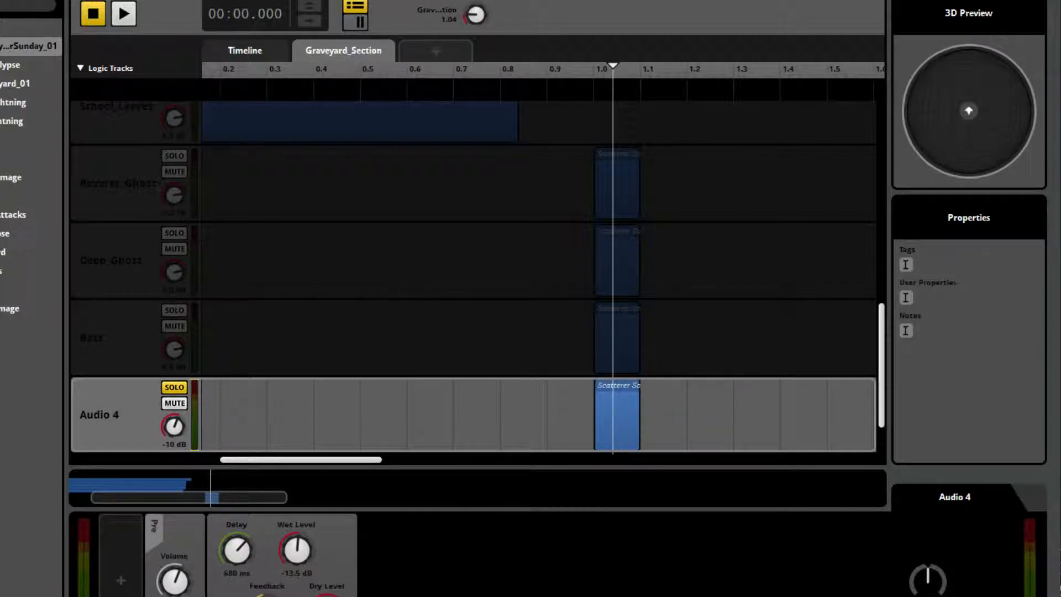
pyautogui.click(119, 17)
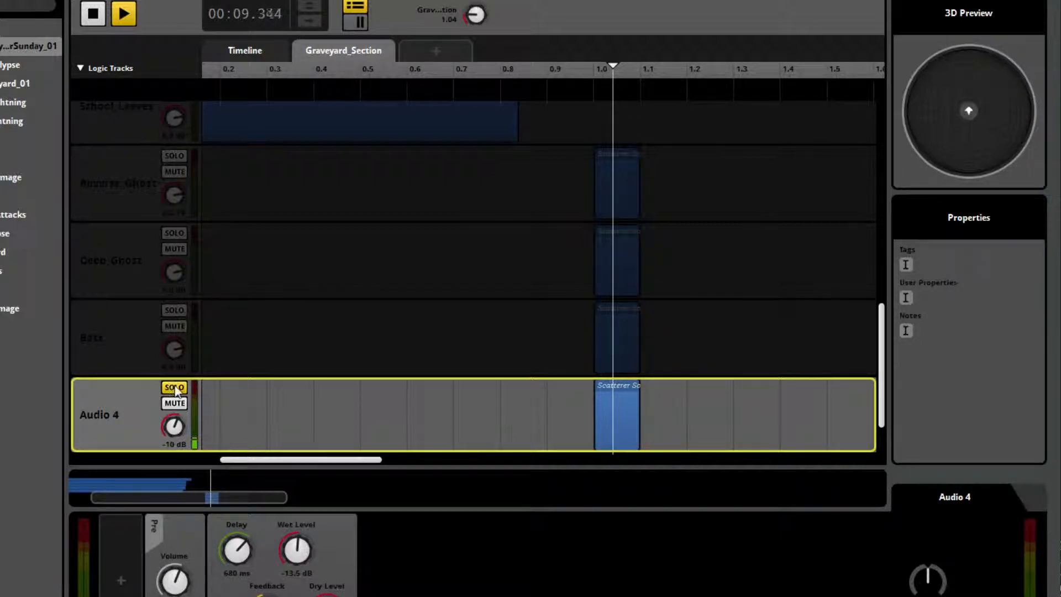
pyautogui.click(93, 13)
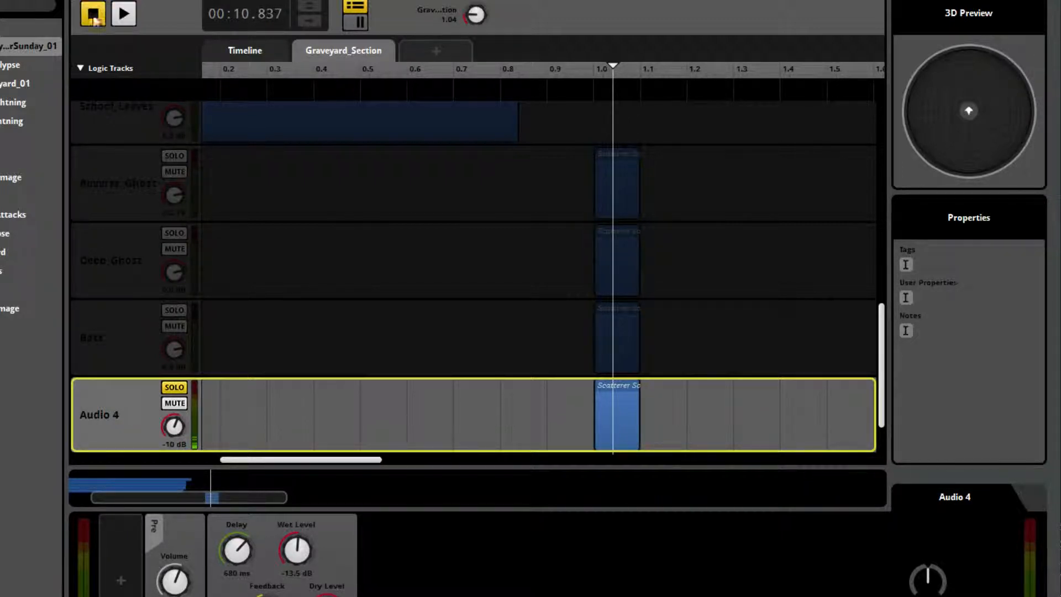
# Unsolo the Audio 4 track and rename it High_Ghost
pyautogui.click(174, 387)
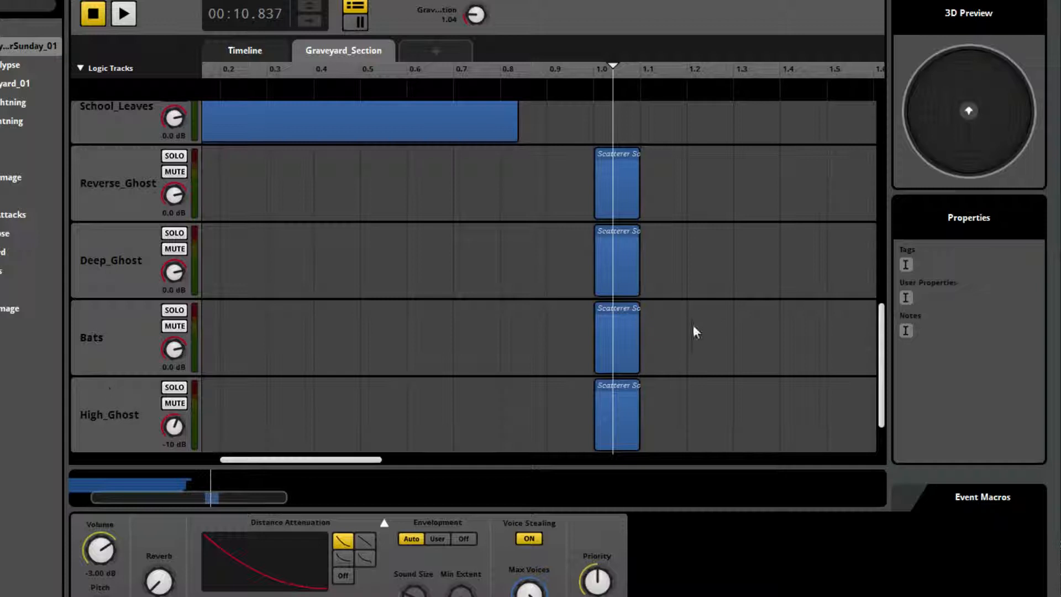
pyautogui.scroll(5, 698, 326)
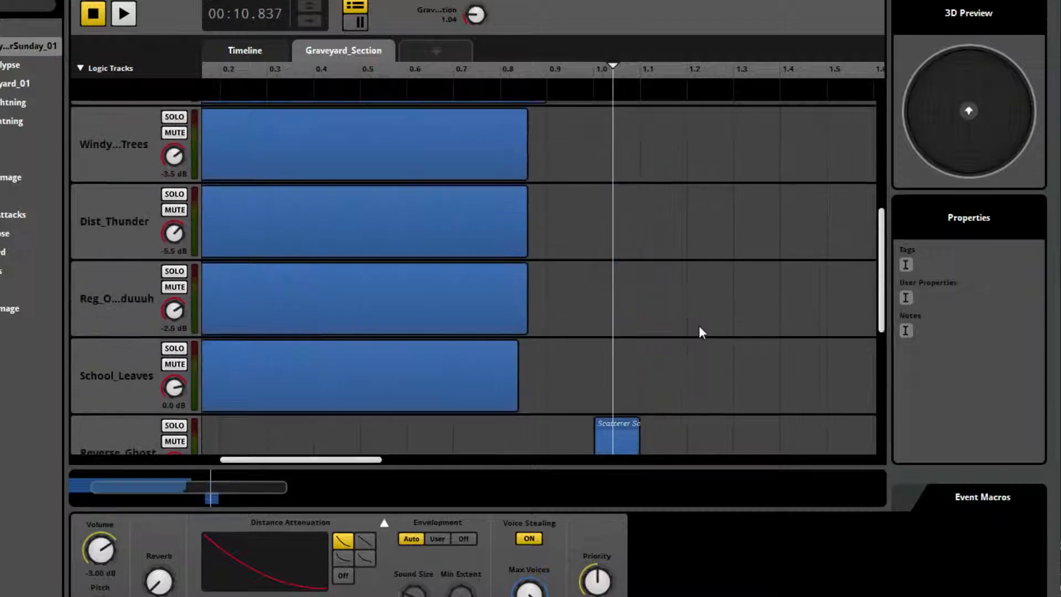
pyautogui.scroll(-6, 699, 326)
pyautogui.scroll(2, 698, 326)
pyautogui.scroll(-2, 701, 332)
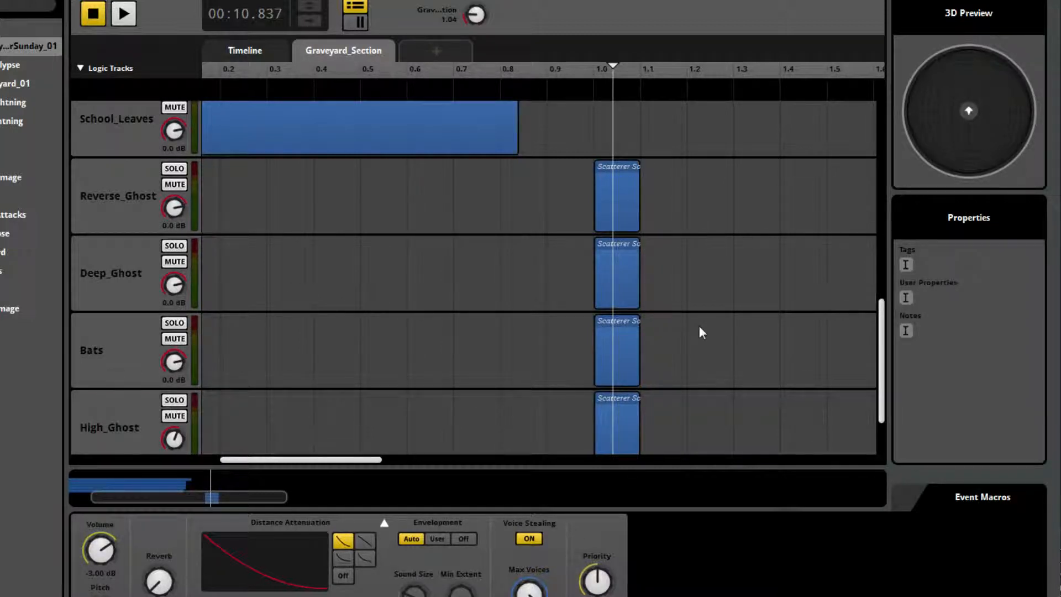
# Extend the School_Leaves scatterer's end to about 0.98 on the parameter ruler
pyautogui.scroll(3, 699, 327)
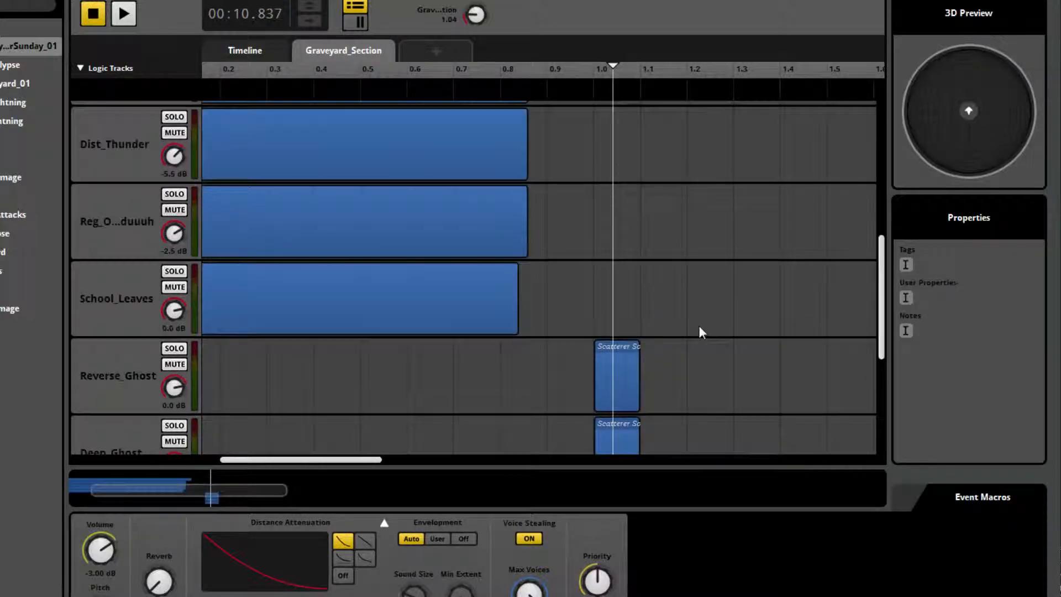
pyautogui.click(476, 307)
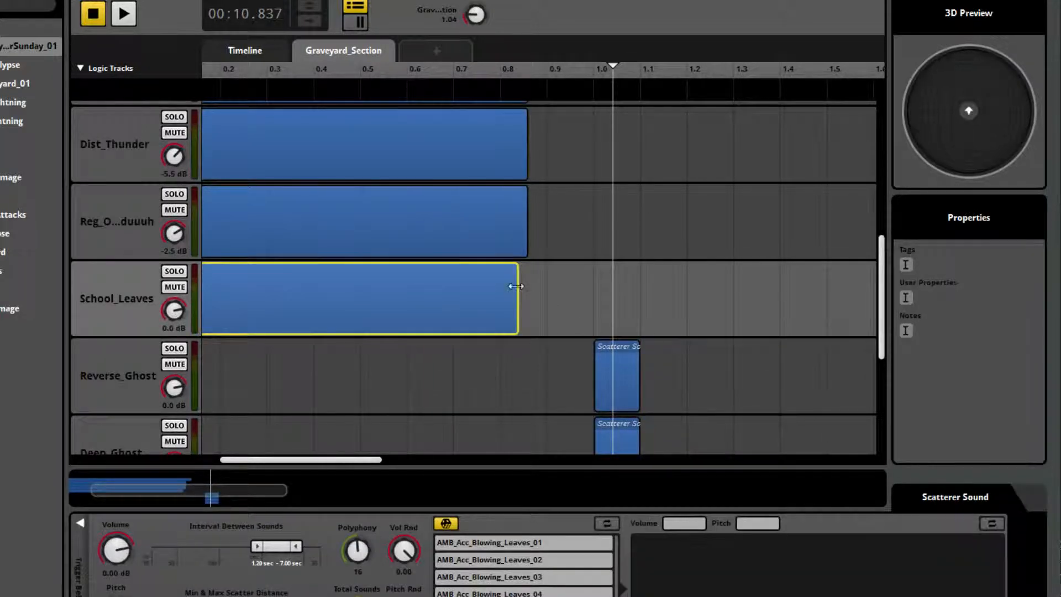
pyautogui.moveTo(518, 287); pyautogui.dragTo(549, 286)
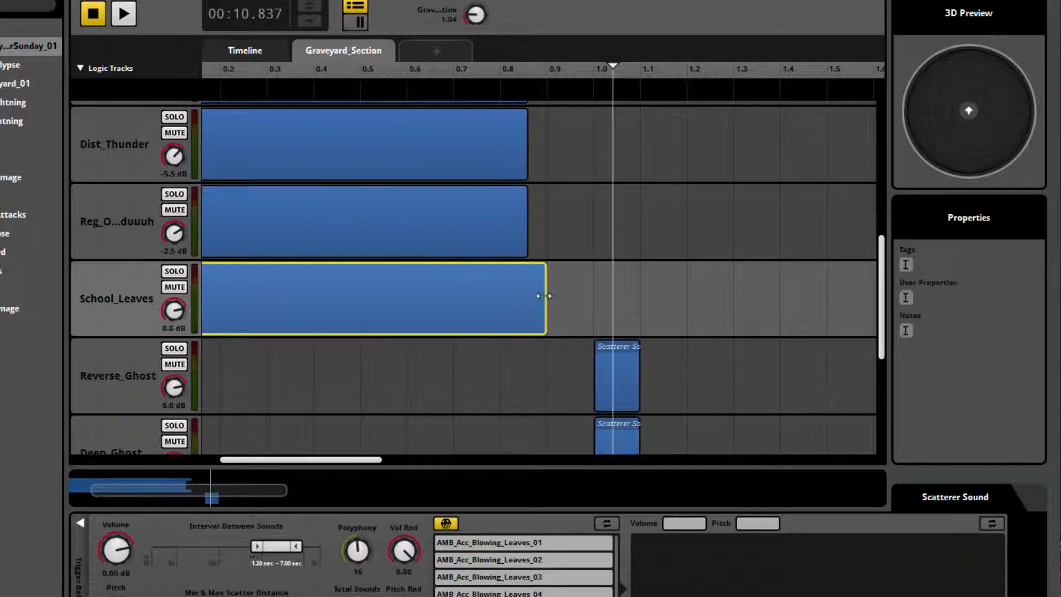
pyautogui.moveTo(546, 296); pyautogui.dragTo(581, 289)
# Solo School_Leaves and audition it with the parameter at 0.89 and 1.01
pyautogui.click(175, 272)
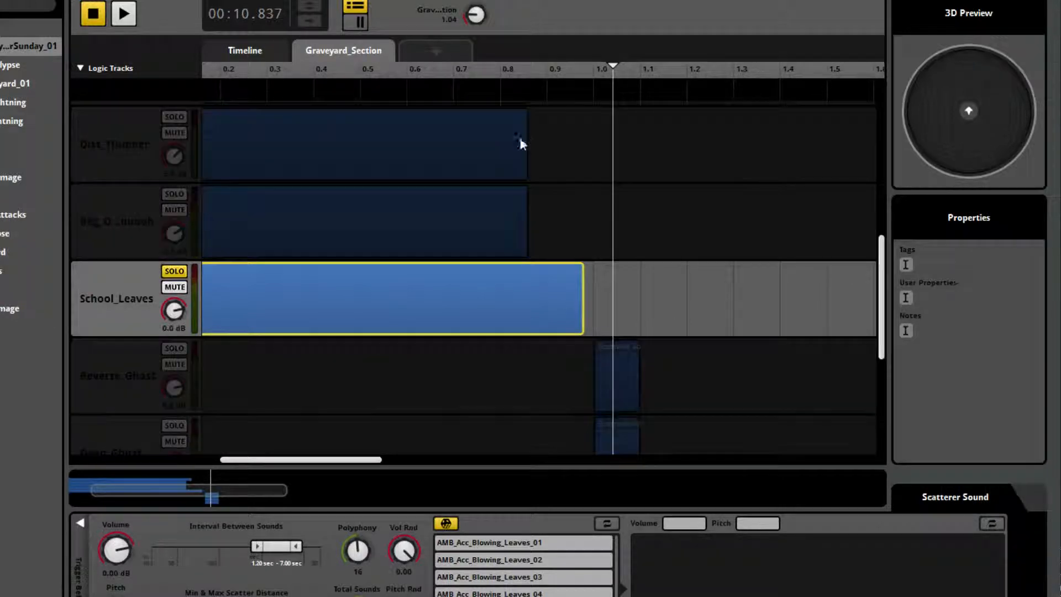
pyautogui.click(537, 74)
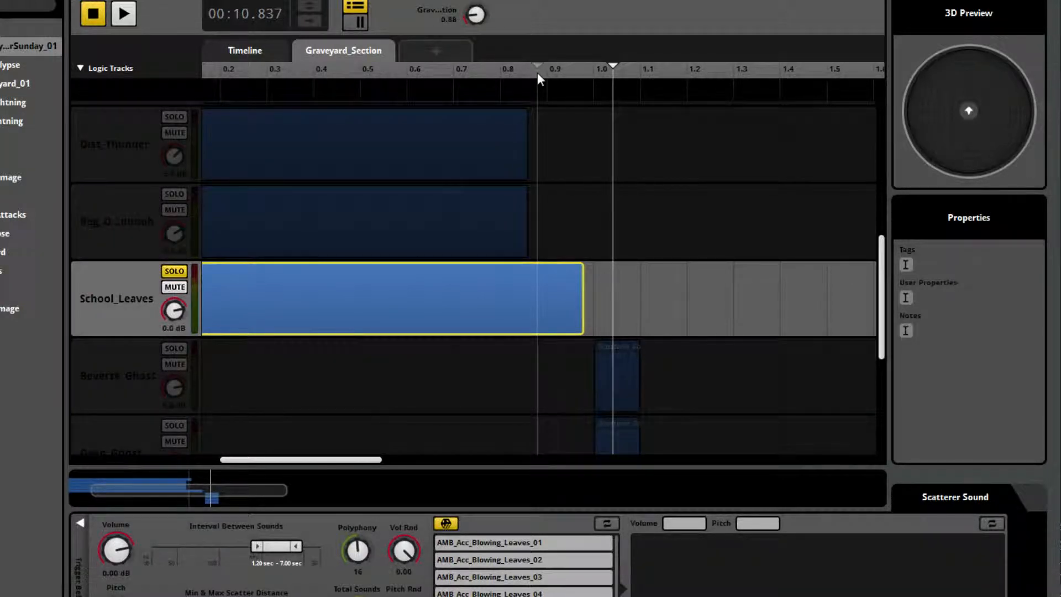
pyautogui.click(96, 20)
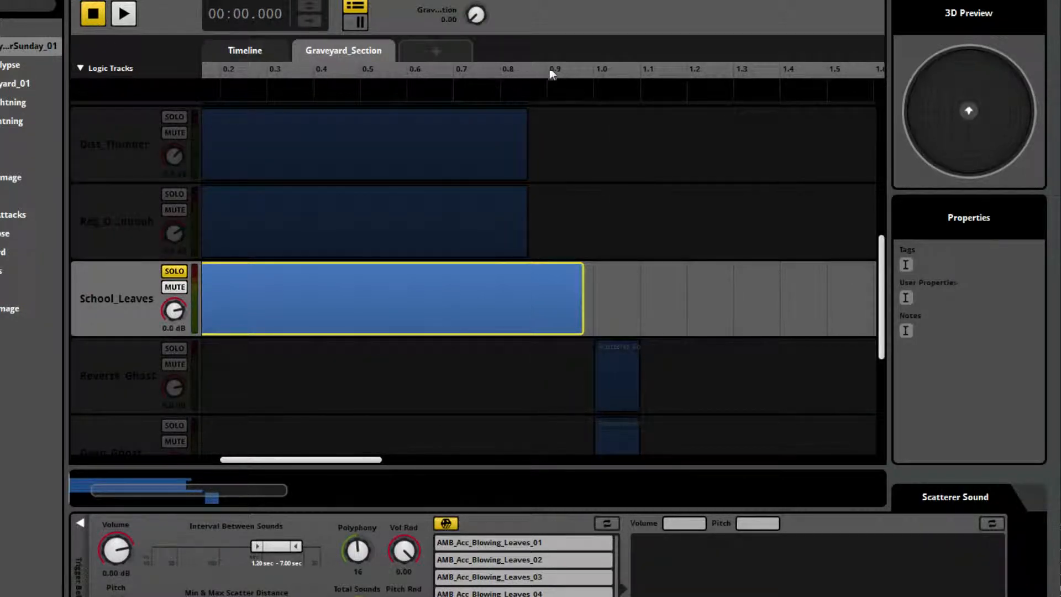
pyautogui.click(542, 71)
pyautogui.click(124, 16)
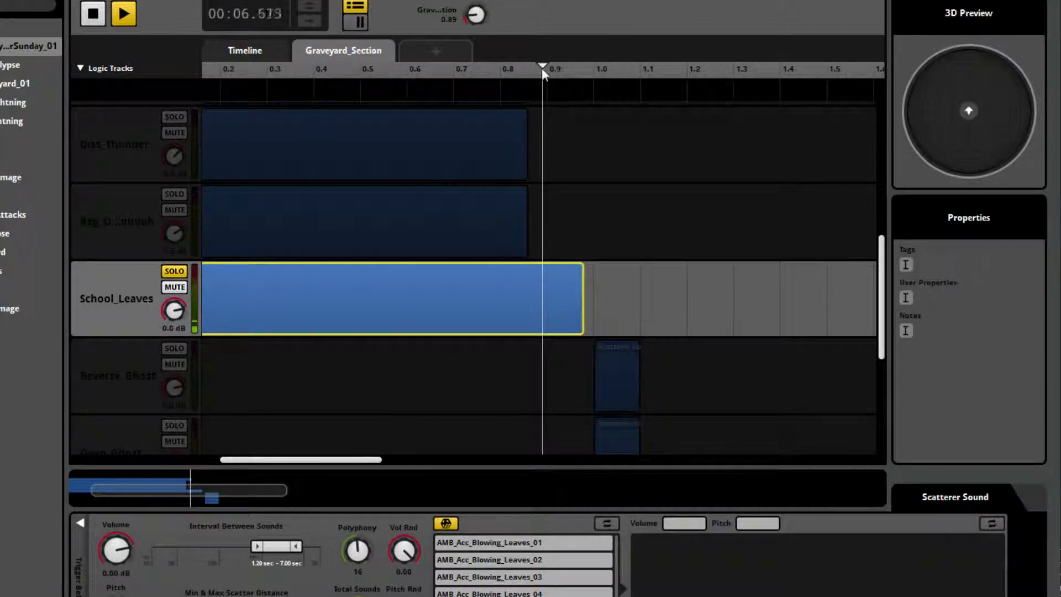
pyautogui.moveTo(542, 68); pyautogui.dragTo(602, 70)
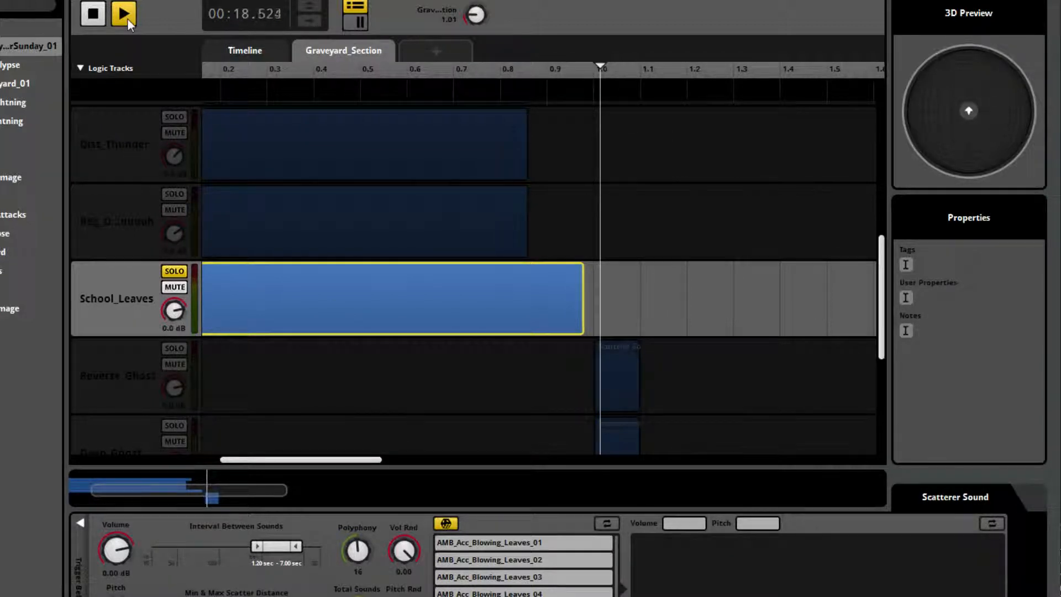
pyautogui.click(93, 13)
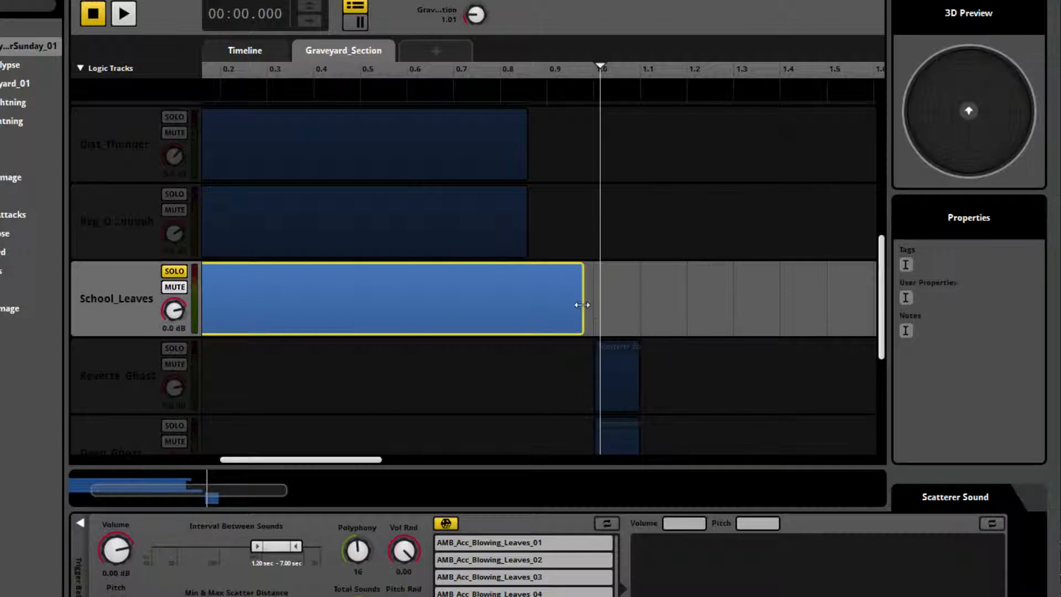
# Extend the School_Leaves scatterer to 1.1, matching the end of the ghost scatterers, and unsolo the track
pyautogui.moveTo(585, 304); pyautogui.dragTo(639, 301)
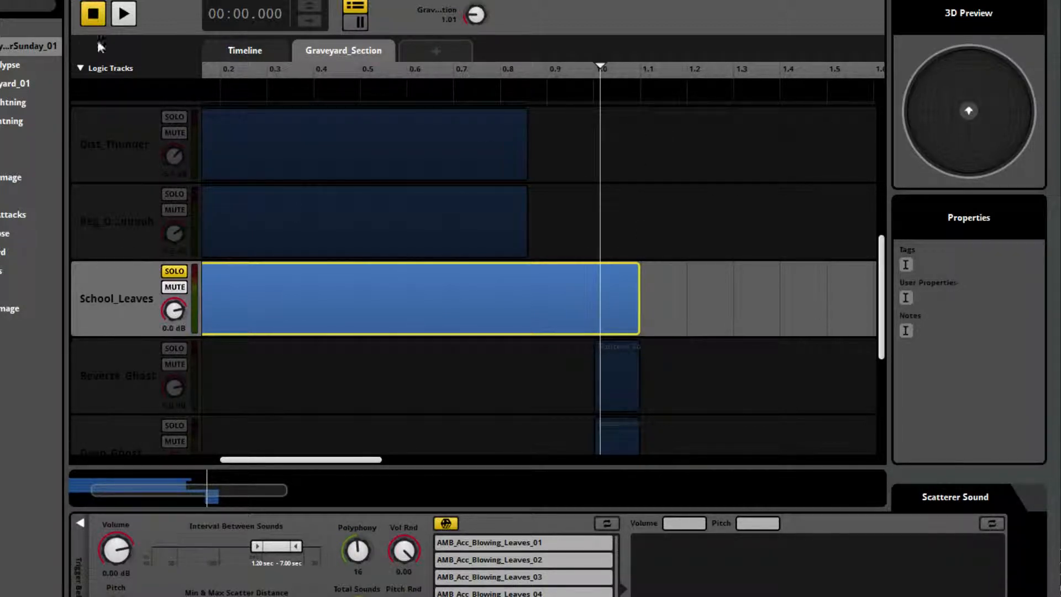
pyautogui.click(175, 273)
# Extend the scatterers on the Windy Trees, Dist_Thunder and Reg_O...duuuh tracks to 1.1 on the parameter ruler
pyautogui.scroll(2, 774, 296)
pyautogui.scroll(-1, 598, 329)
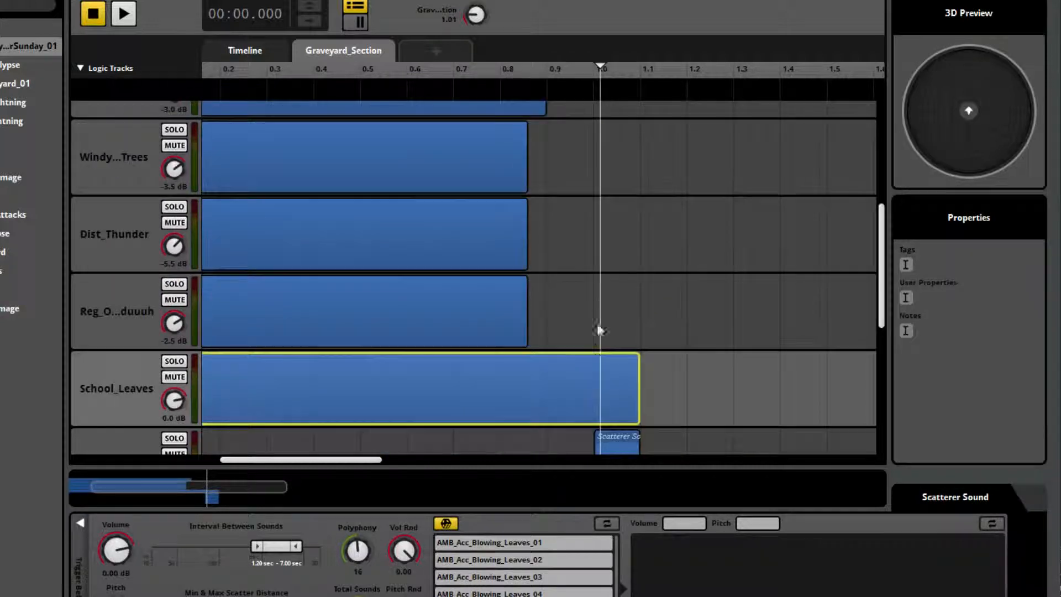
pyautogui.moveTo(526, 167); pyautogui.dragTo(641, 176)
pyautogui.click(514, 263)
pyautogui.click(529, 247)
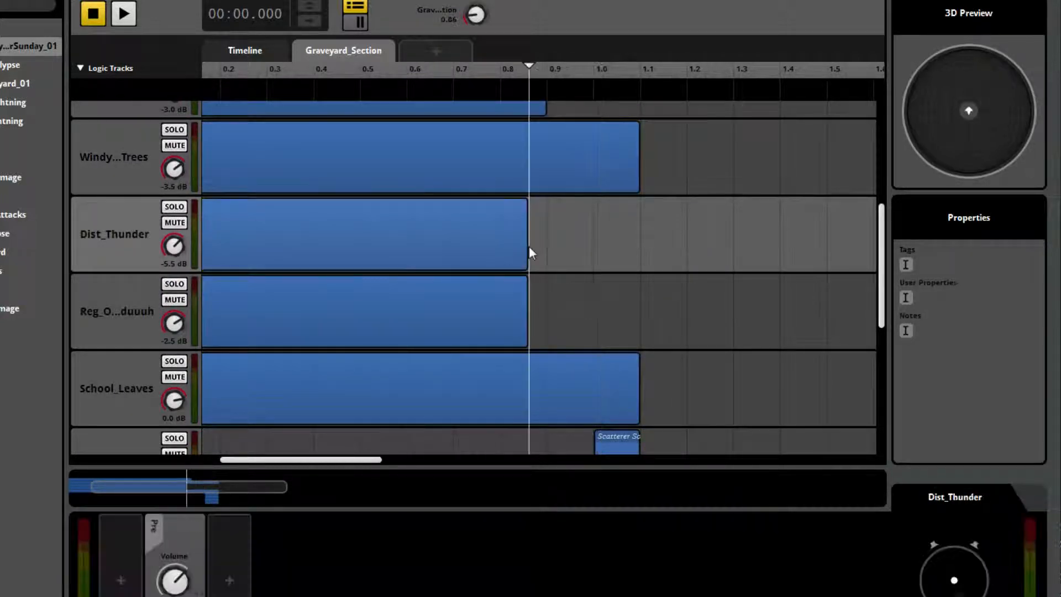
pyautogui.moveTo(525, 244); pyautogui.dragTo(641, 248)
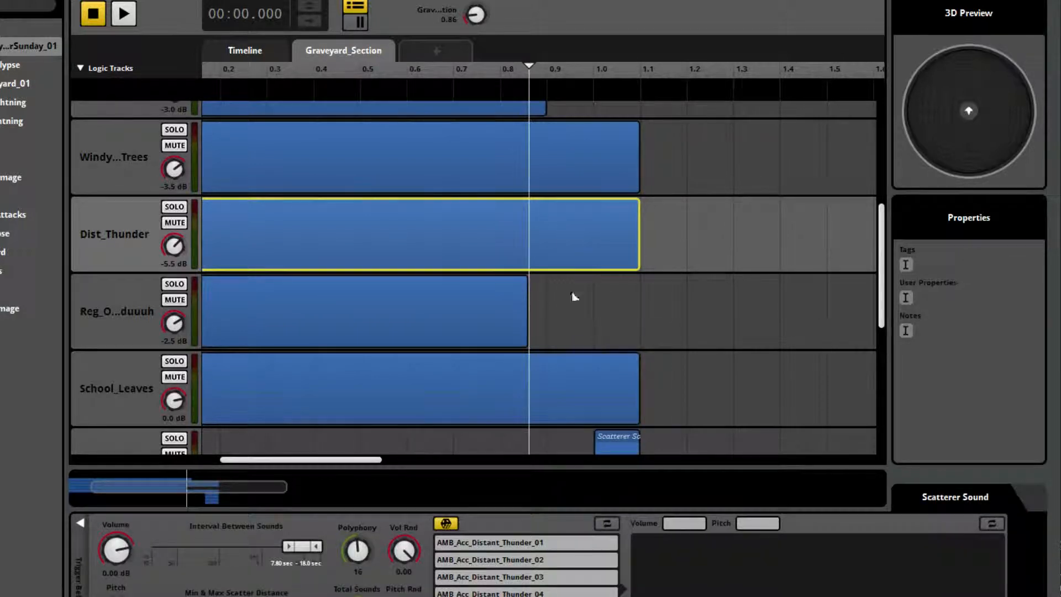
pyautogui.moveTo(527, 312); pyautogui.dragTo(639, 316)
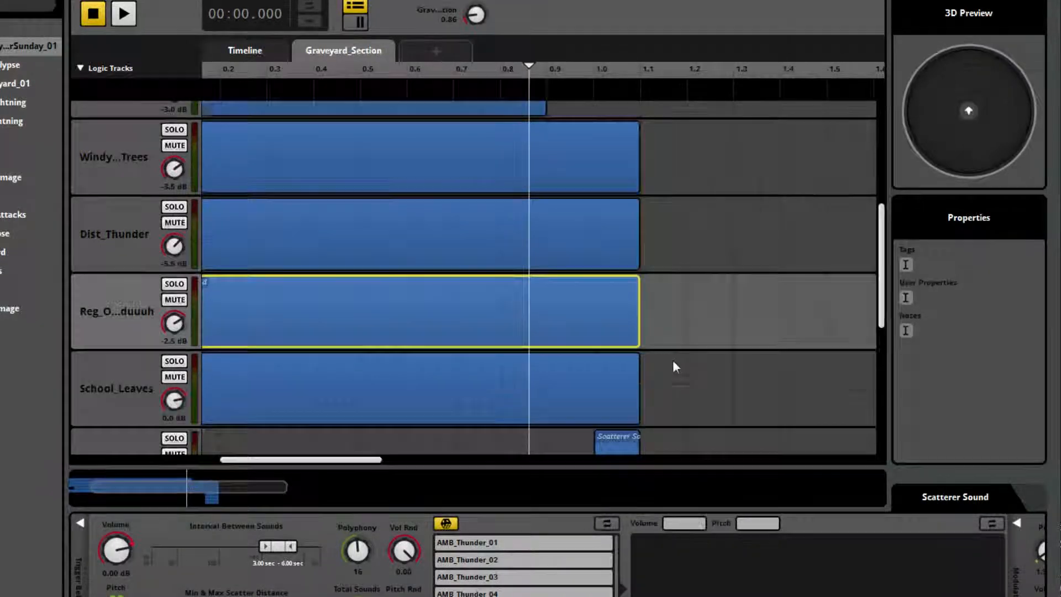
# Extend the AMB_G..._Wind scatterer's end to 1.1 on the parameter ruler
pyautogui.scroll(4, 672, 360)
pyautogui.click(454, 360)
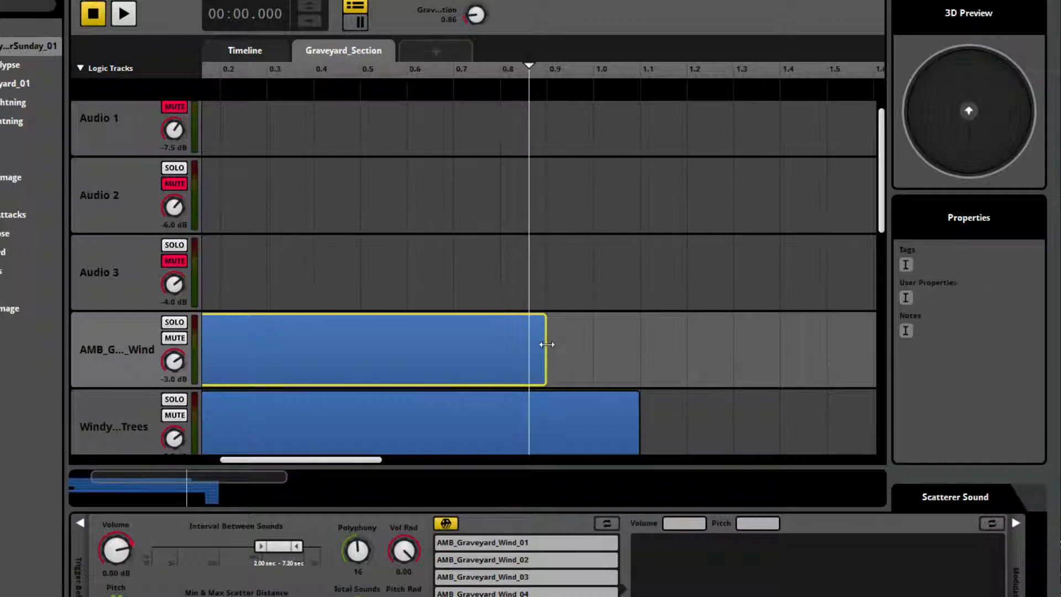
pyautogui.moveTo(546, 344); pyautogui.dragTo(639, 346)
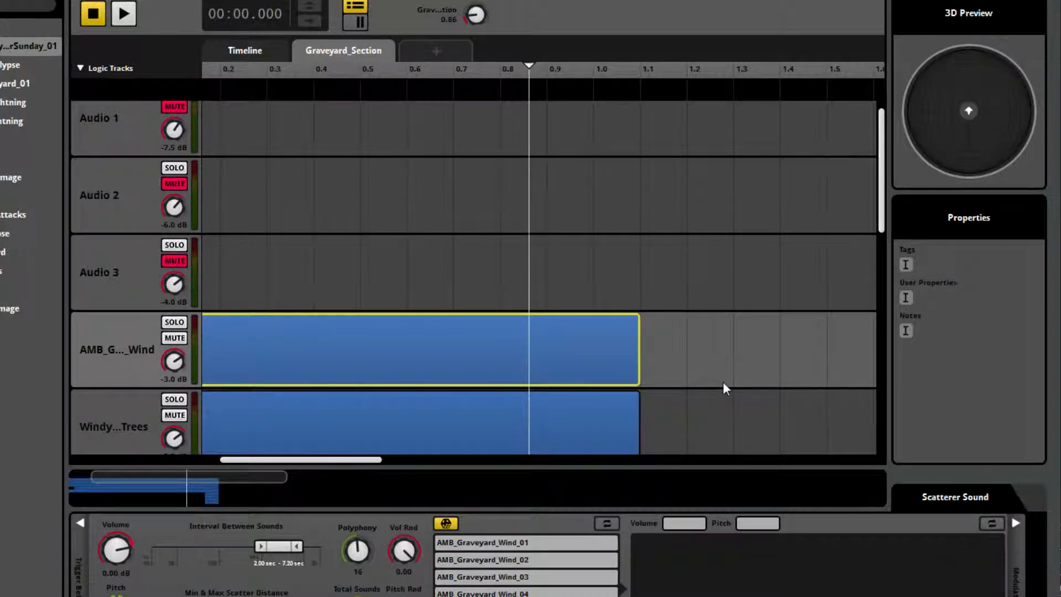
pyautogui.scroll(-10, 723, 382)
pyautogui.scroll(5, 723, 382)
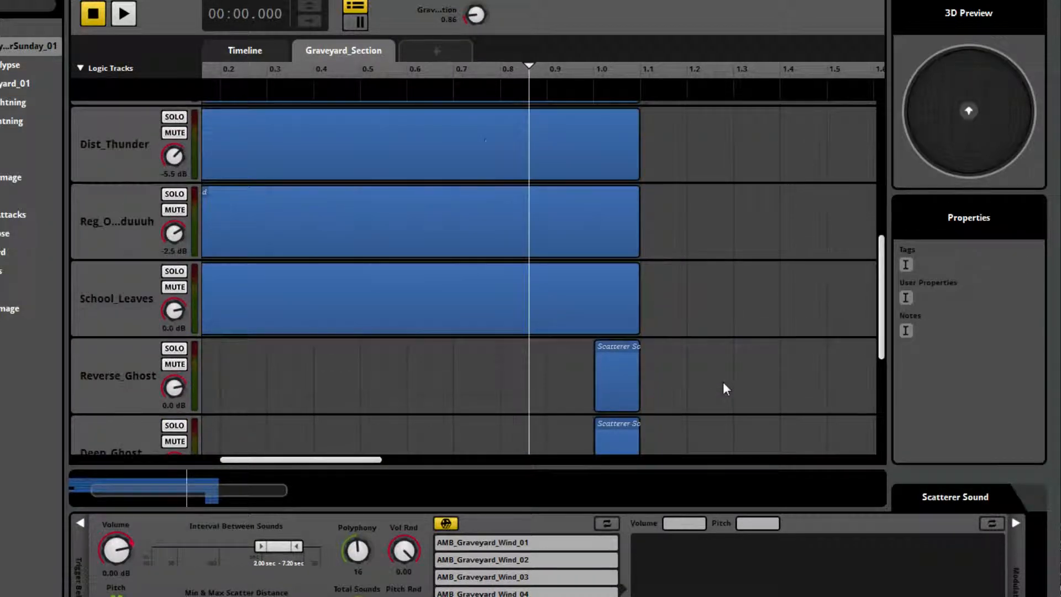
# Play the event with Graveyard_Section at 0.00 and check the level meters from the first audio track down to Master
pyautogui.click(100, 16)
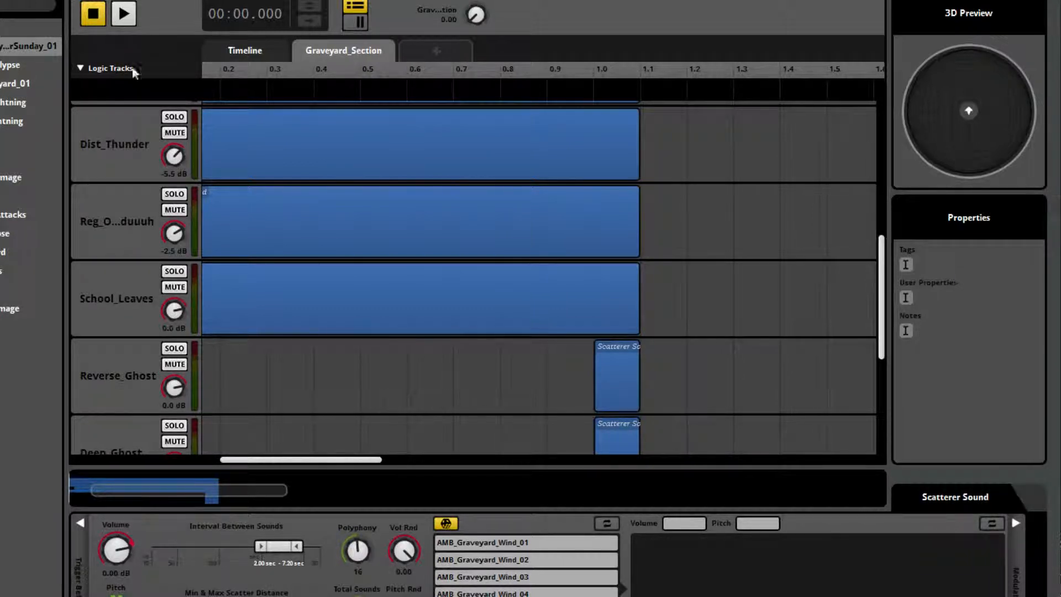
pyautogui.scroll(5, 536, 261)
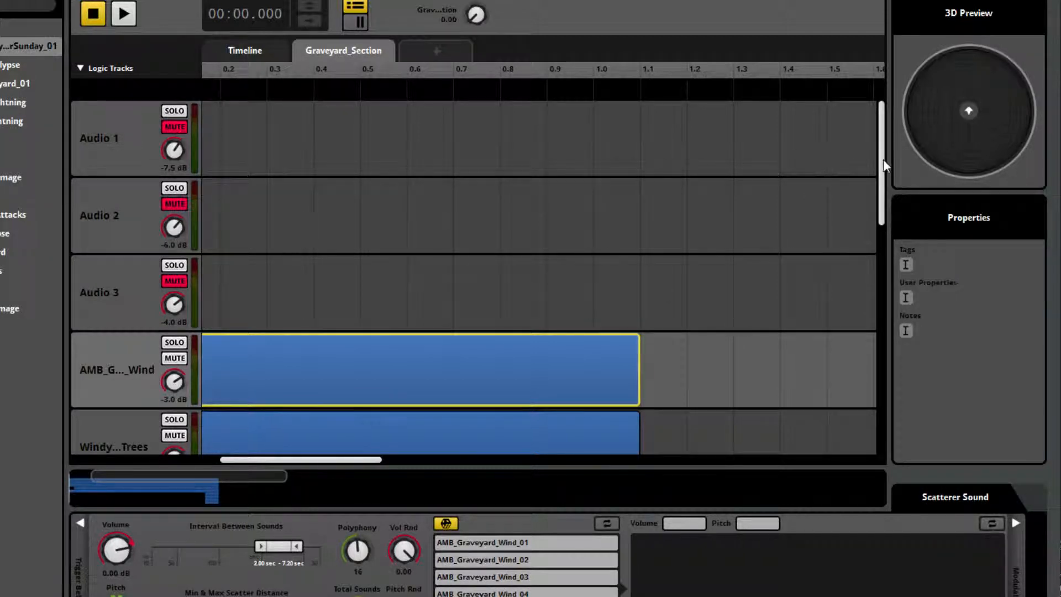
pyautogui.moveTo(883, 159)
pyautogui.mouseDown()
pyautogui.moveTo(870, 398)
pyautogui.moveTo(883, 154)
pyautogui.mouseUp()
pyautogui.click(126, 15)
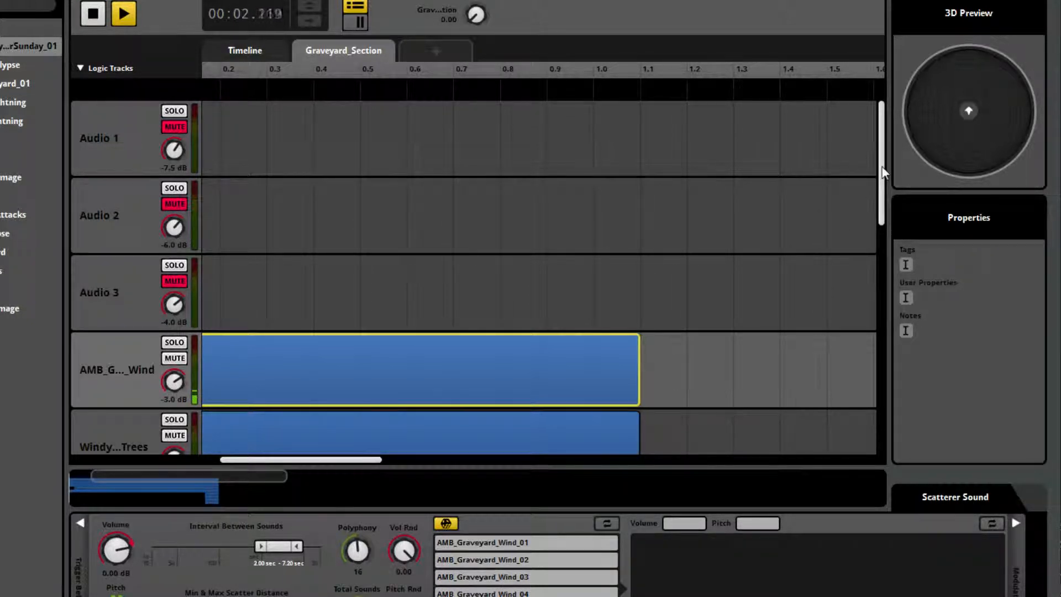
pyautogui.moveTo(883, 173); pyautogui.dragTo(883, 380)
pyautogui.scroll(-1, 608, 332)
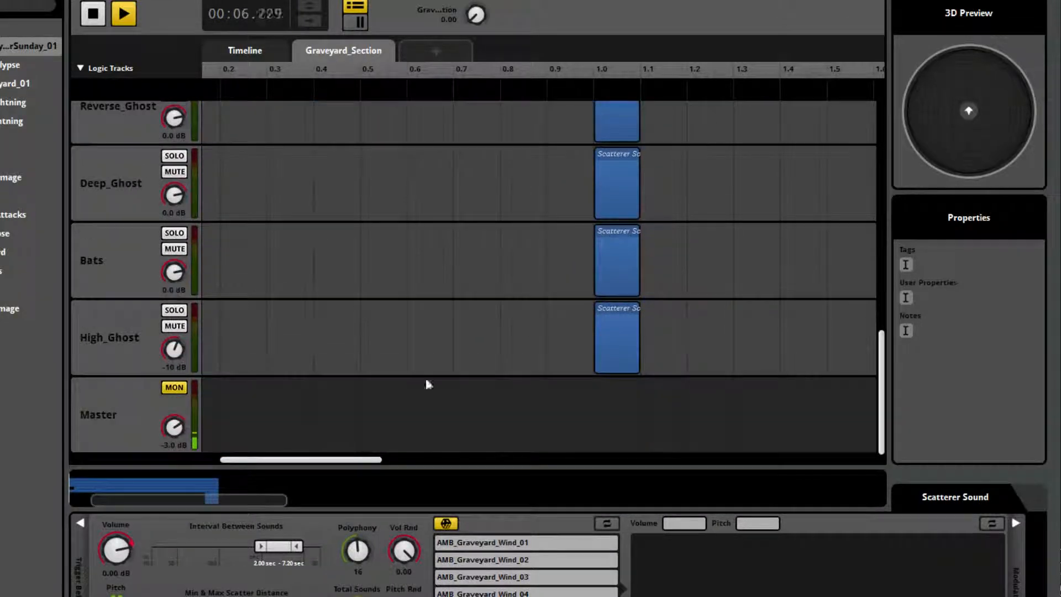
pyautogui.click(90, 407)
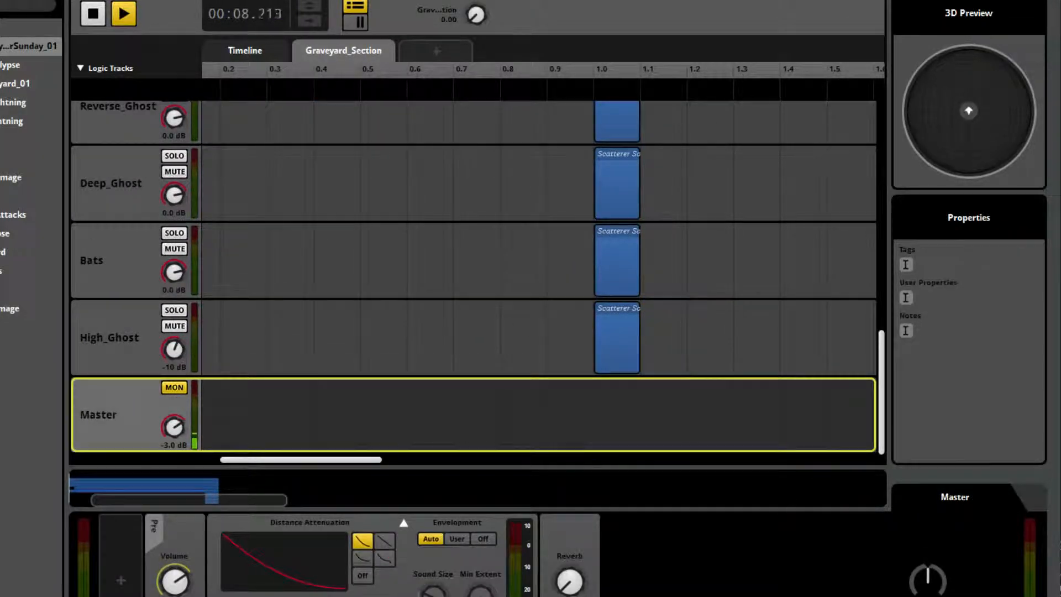
pyautogui.moveTo(885, 395); pyautogui.dragTo(893, 70)
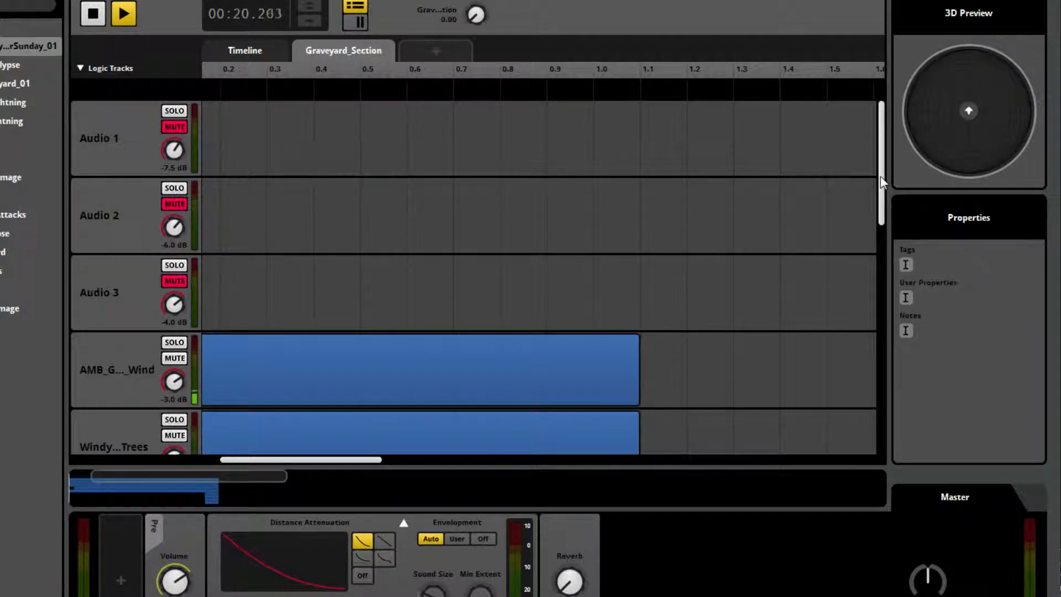
pyautogui.moveTo(881, 161); pyautogui.dragTo(870, 331)
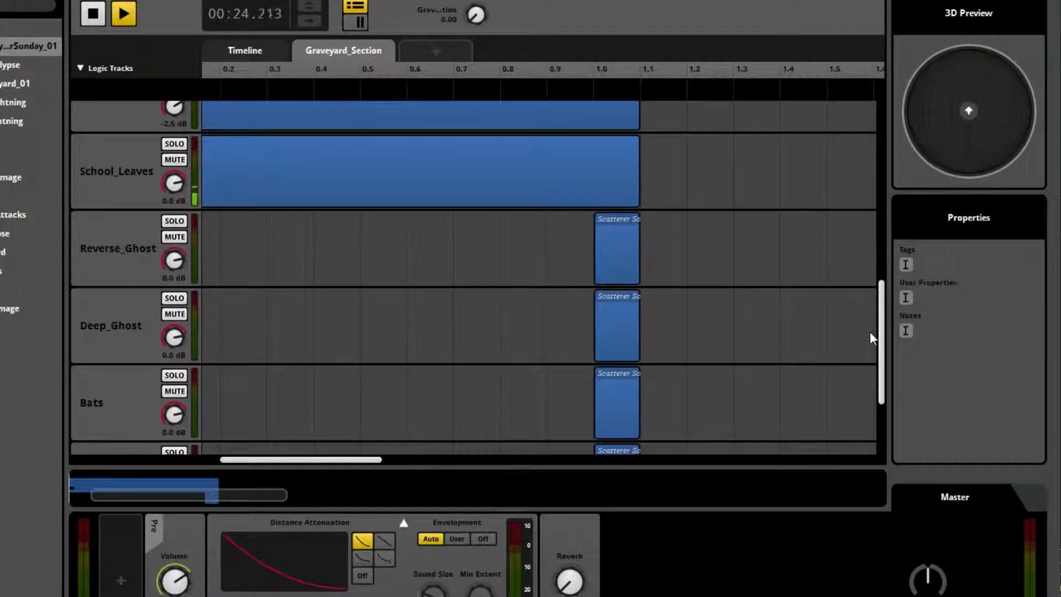
# Sweep the Graveyard_Section parameter from 0.00 to 1.02 to audition the transition into the ghost scatterers, and stop playback
pyautogui.moveTo(284, 459); pyautogui.dragTo(156, 469)
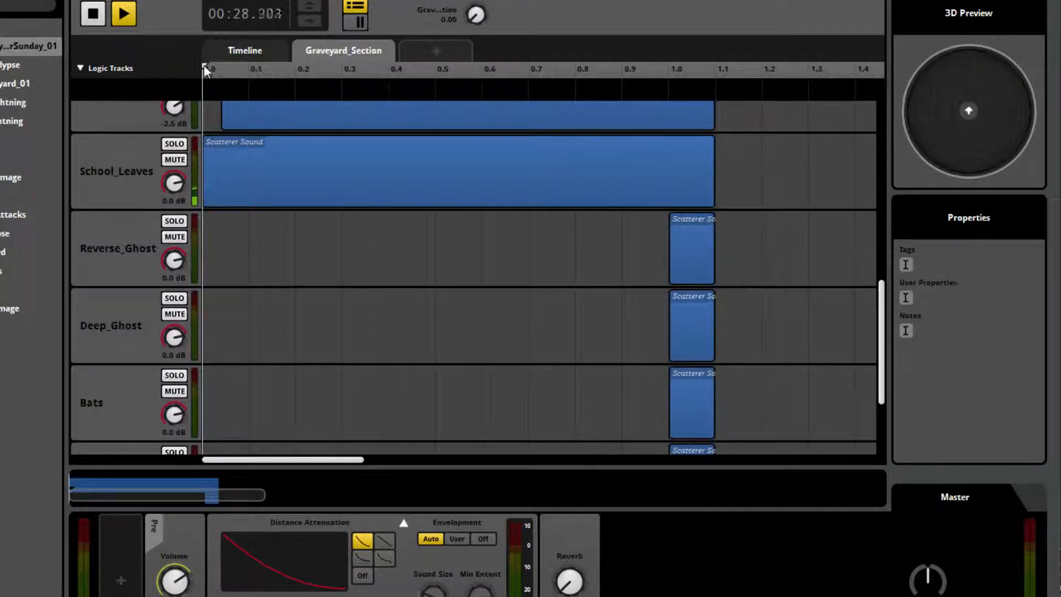
pyautogui.moveTo(204, 66); pyautogui.dragTo(679, 103)
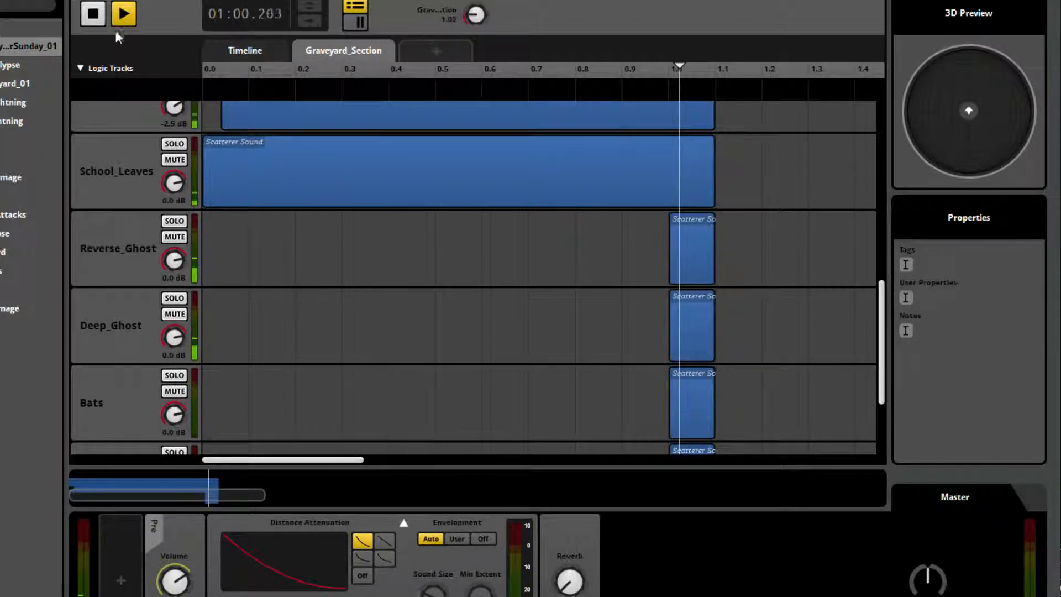
pyautogui.click(94, 14)
# Extend the start of the Reg_O...duuuh scatterer back to 0.0 on the parameter ruler
pyautogui.scroll(5, 500, 349)
pyautogui.scroll(-3, 499, 349)
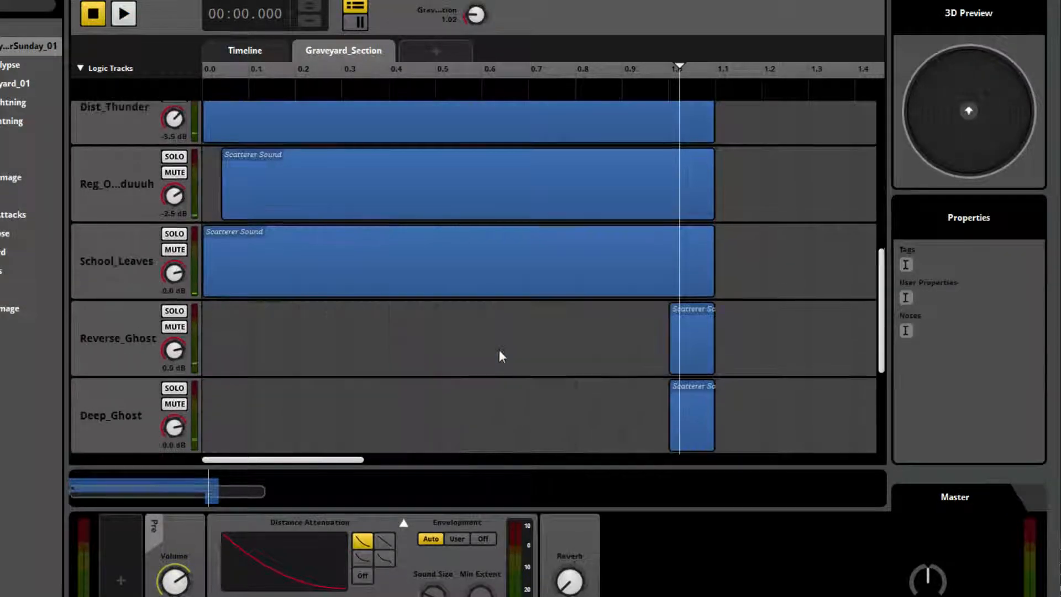
pyautogui.scroll(2, 499, 349)
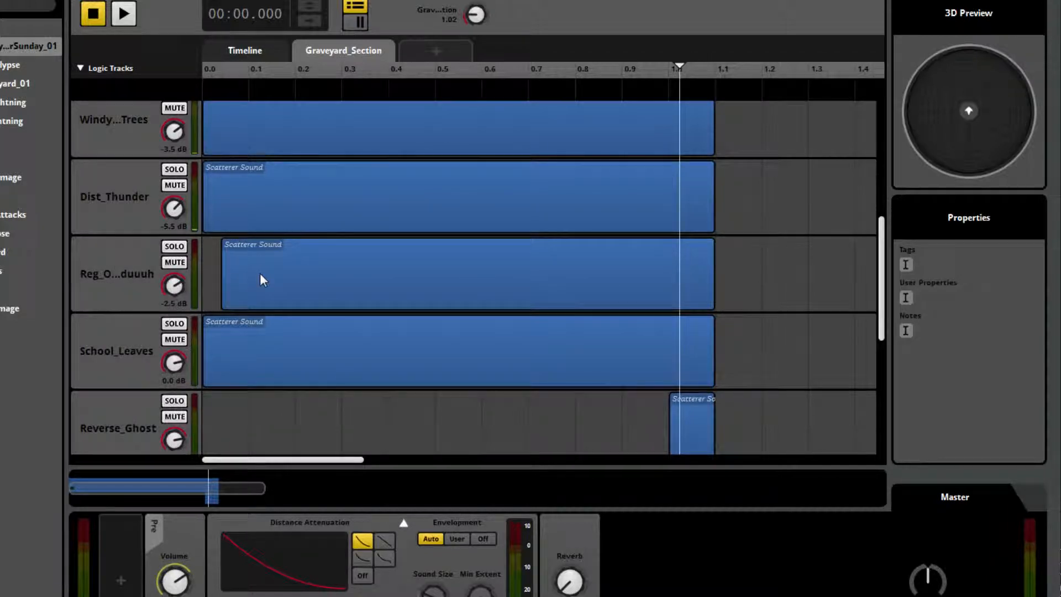
pyautogui.click(230, 276)
pyautogui.moveTo(222, 276); pyautogui.dragTo(204, 275)
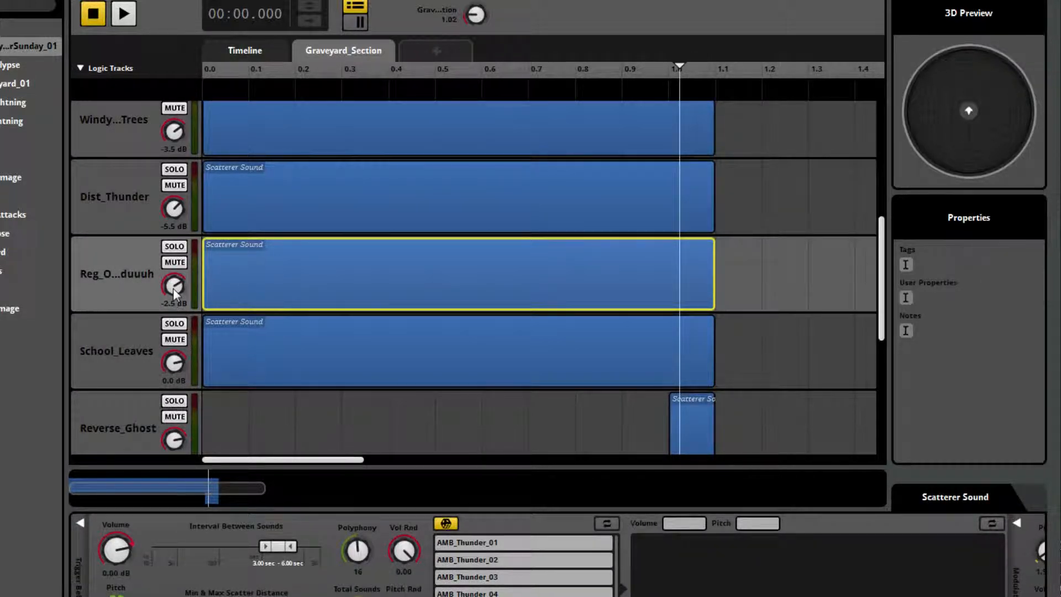
# Add volume automation to the Windy Trees track with a curved fade from 0.9 down to -oo dB at 1.0
pyautogui.click(111, 208)
pyautogui.scroll(2, 258, 376)
pyautogui.click(136, 303)
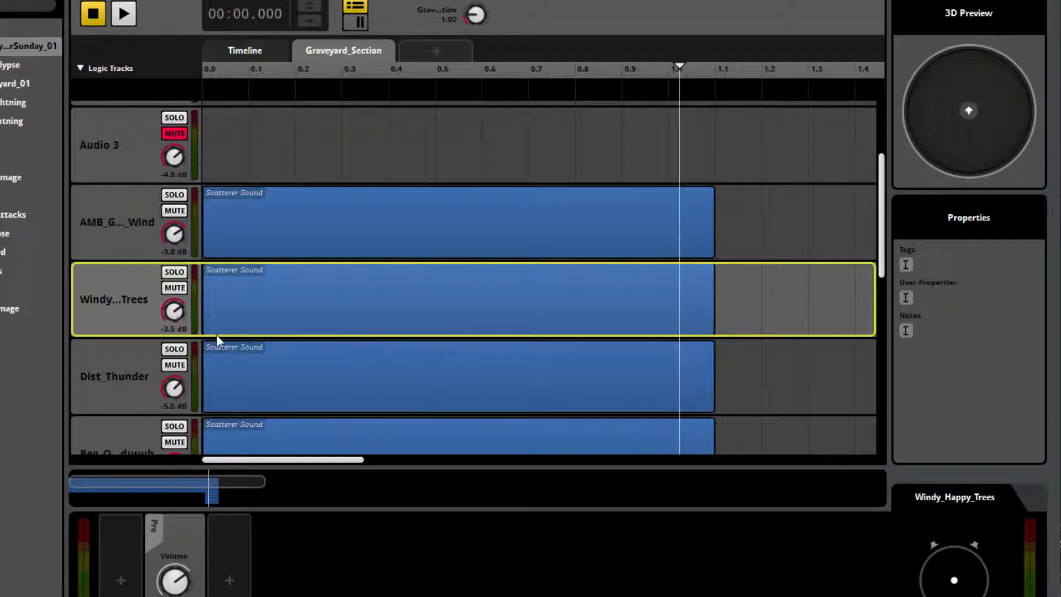
pyautogui.click(236, 321)
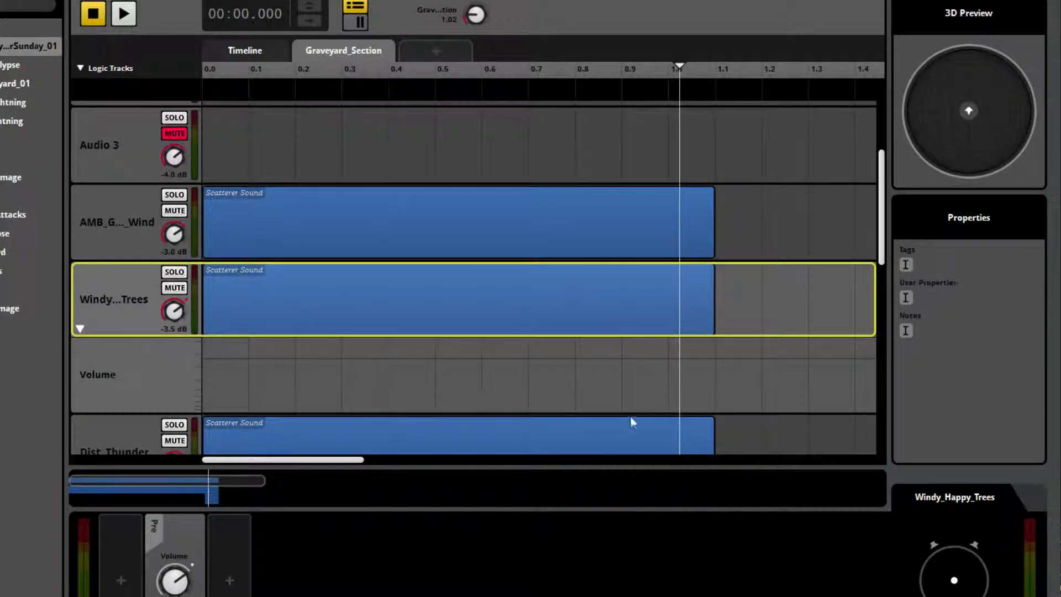
pyautogui.click(623, 360)
pyautogui.moveTo(675, 362); pyautogui.dragTo(673, 415)
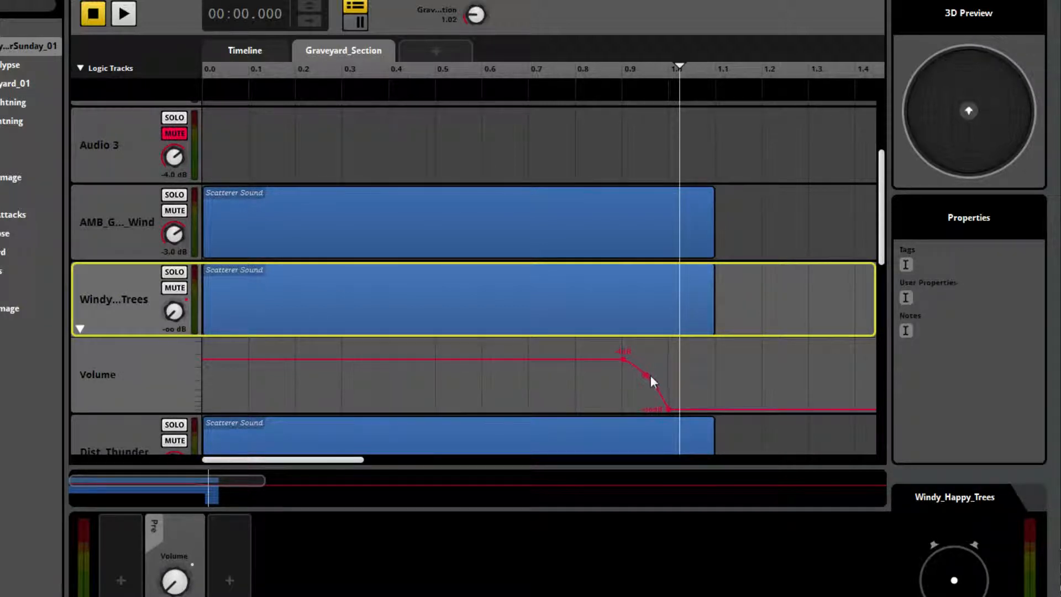
pyautogui.moveTo(652, 373); pyautogui.dragTo(650, 379)
# Solo the Windy Trees track and audition it with the parameter at 0.68 and 0.62
pyautogui.click(175, 272)
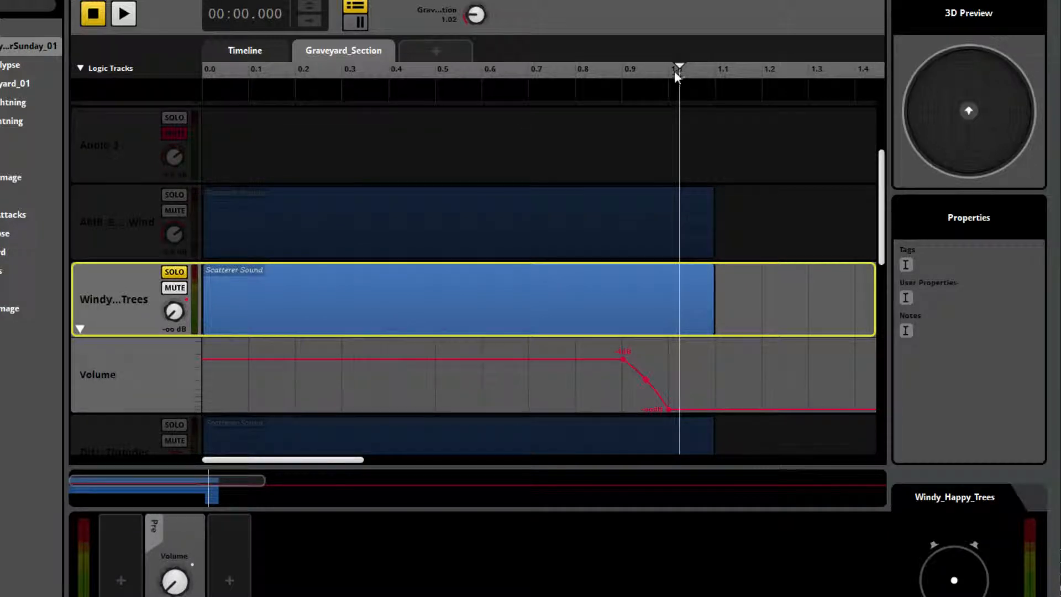
pyautogui.moveTo(681, 65); pyautogui.dragTo(520, 63)
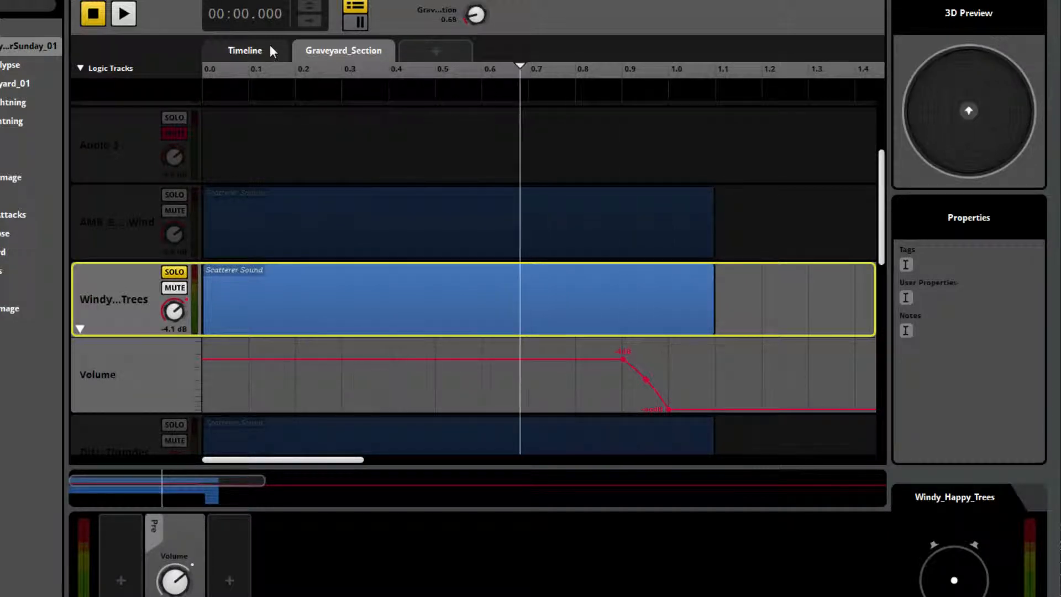
pyautogui.click(126, 15)
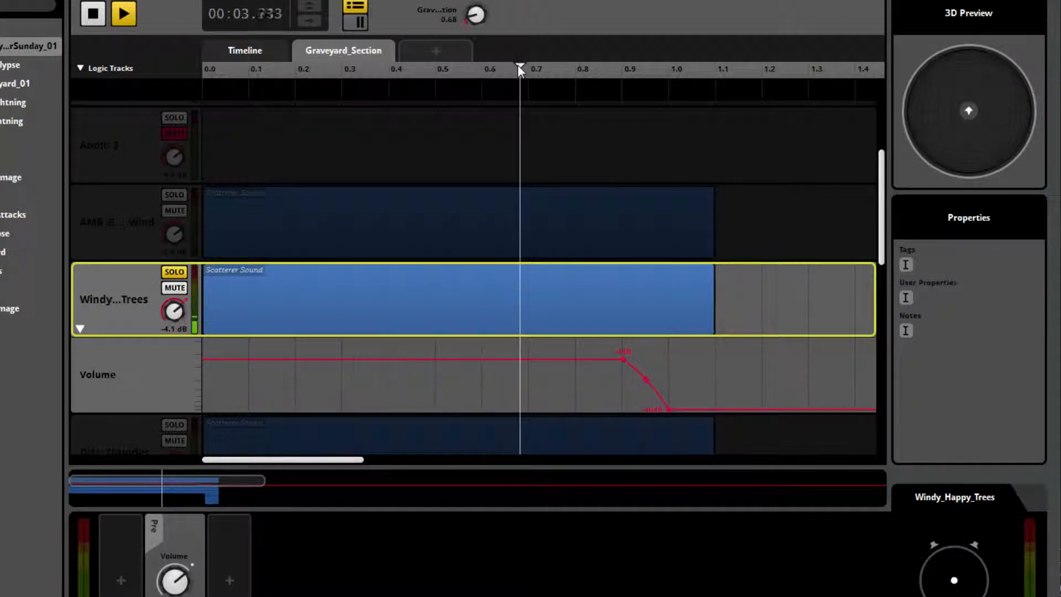
pyautogui.moveTo(519, 65); pyautogui.dragTo(493, 105)
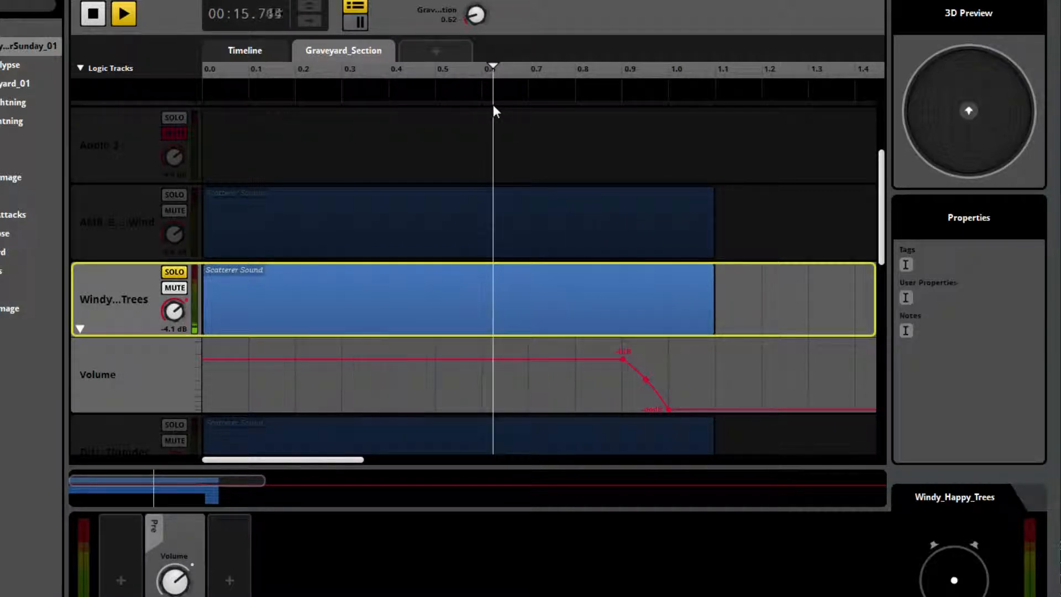
# Raise the Windy Trees volume point at 1.0 to about -23 dB, stop playback, and collapse and unsolo the track
pyautogui.moveTo(669, 409); pyautogui.dragTo(671, 388)
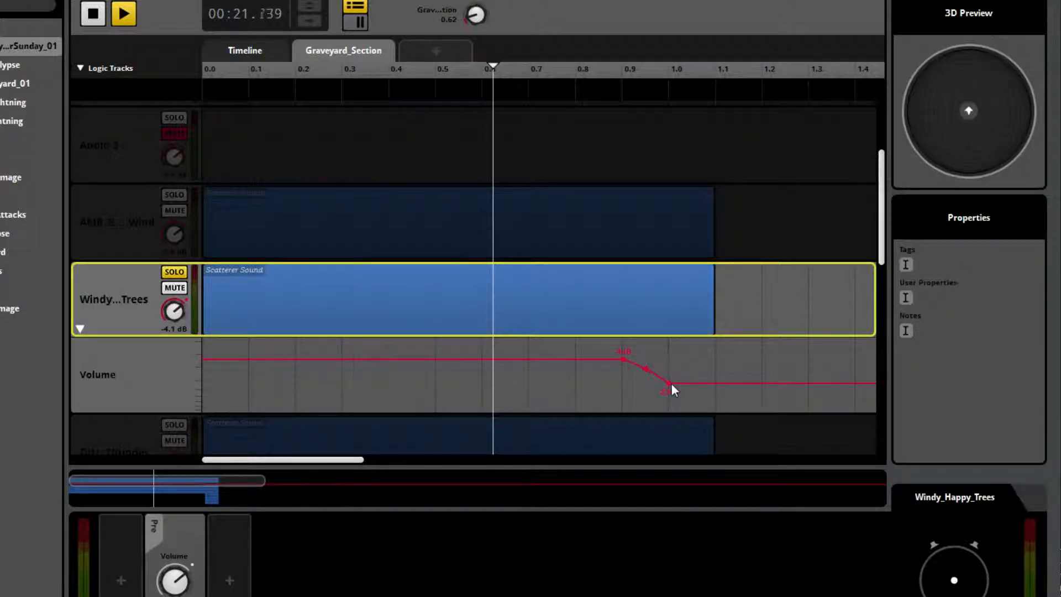
pyautogui.click(92, 16)
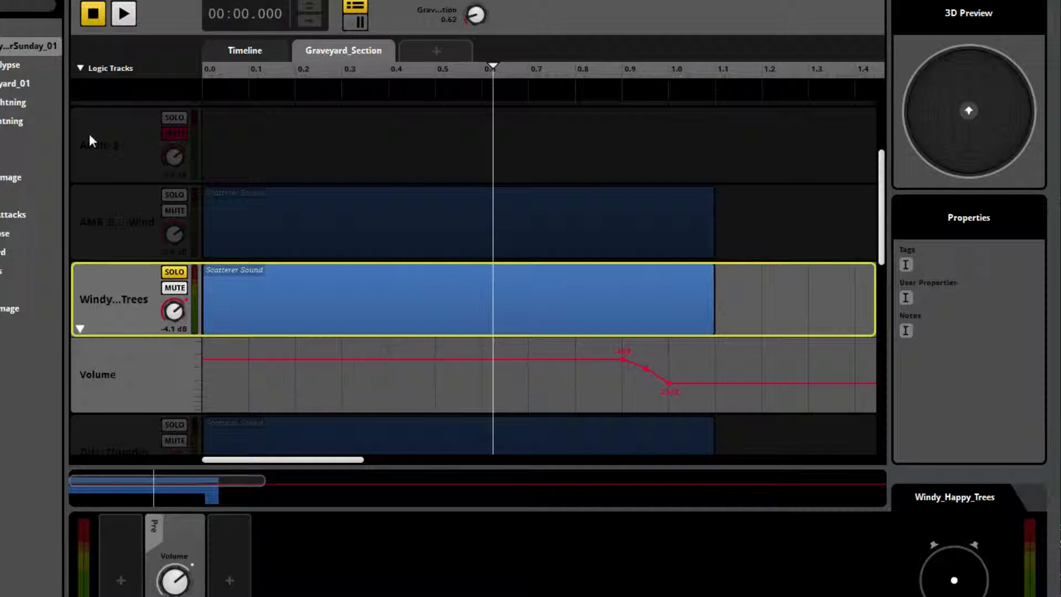
pyautogui.click(80, 328)
pyautogui.click(170, 273)
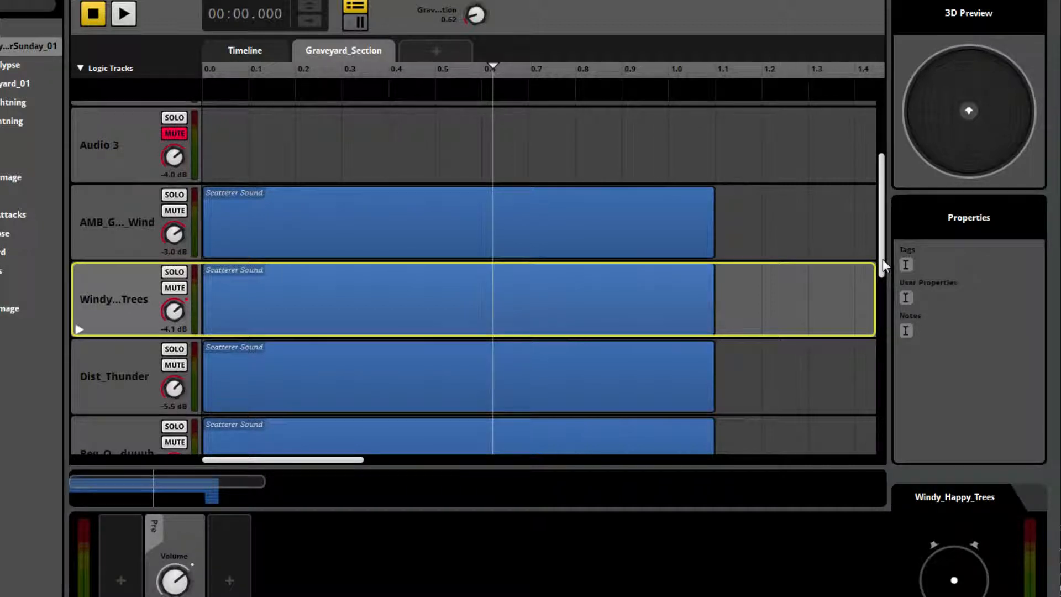
# Look through the tracks and examine the Windy Trees volume automation with the parameter at 1.01
pyautogui.click(119, 227)
pyautogui.scroll(-3, 341, 392)
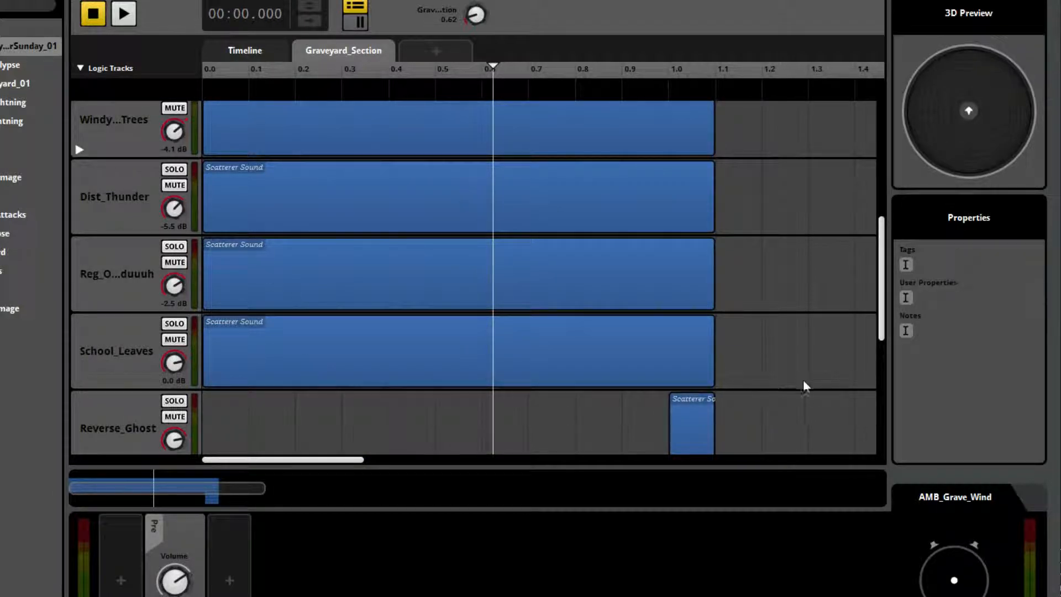
pyautogui.scroll(-3, 804, 383)
pyautogui.scroll(-2, 777, 391)
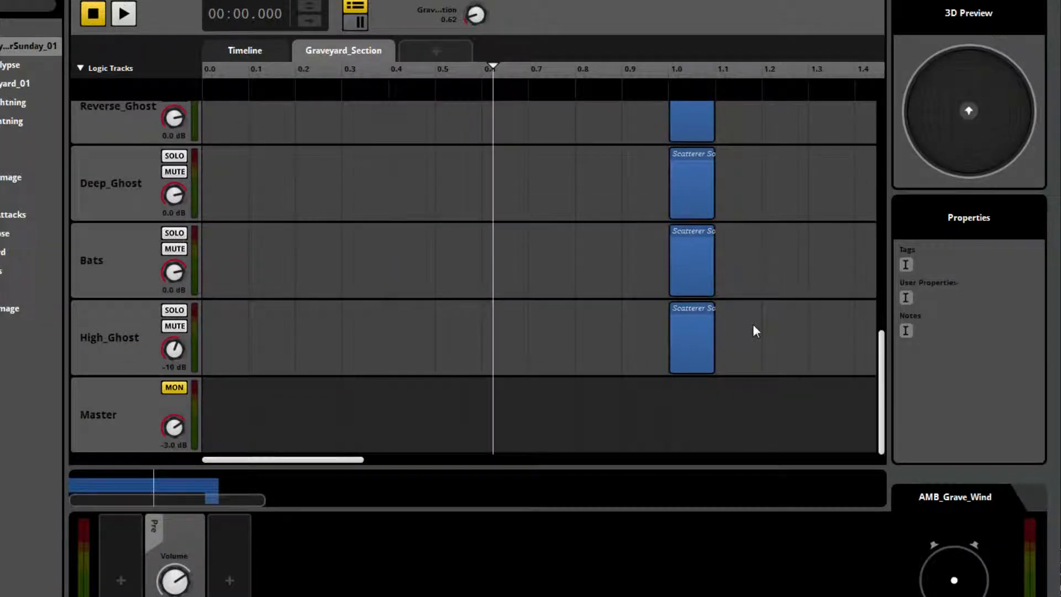
pyautogui.scroll(7, 755, 326)
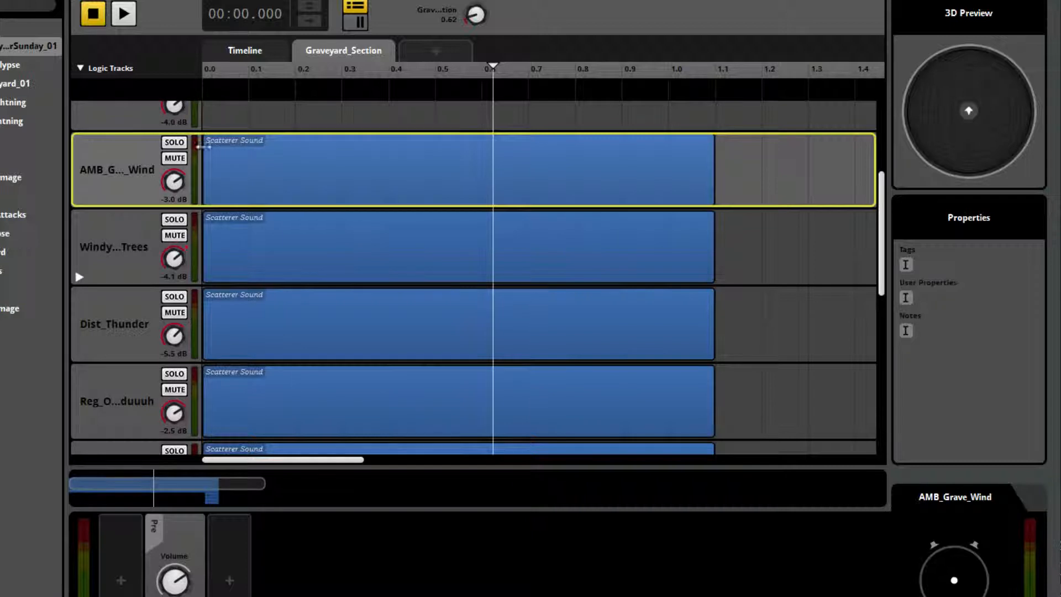
pyautogui.click(79, 276)
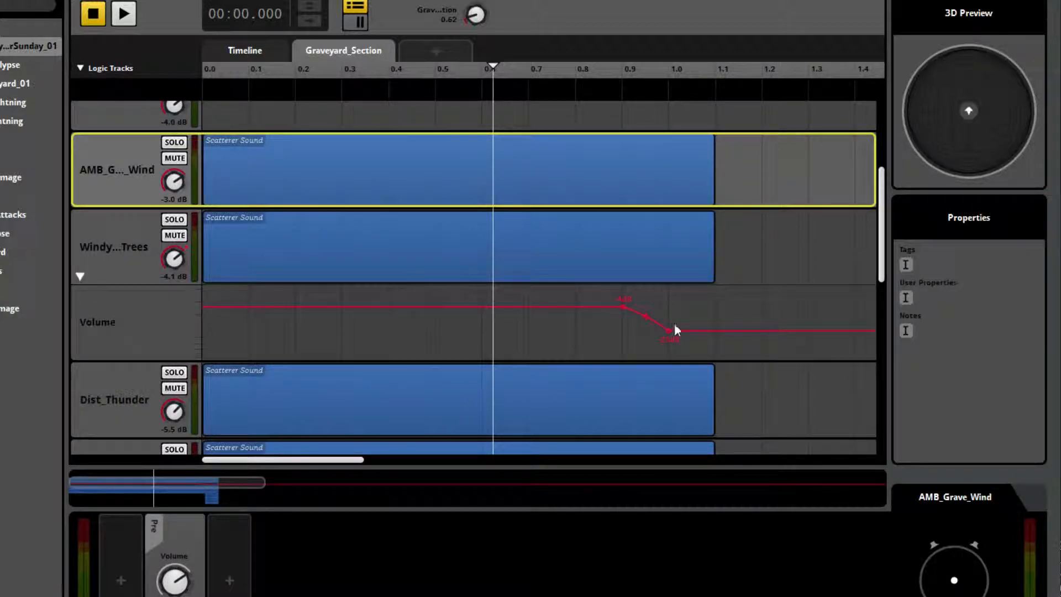
pyautogui.moveTo(493, 69); pyautogui.dragTo(672, 86)
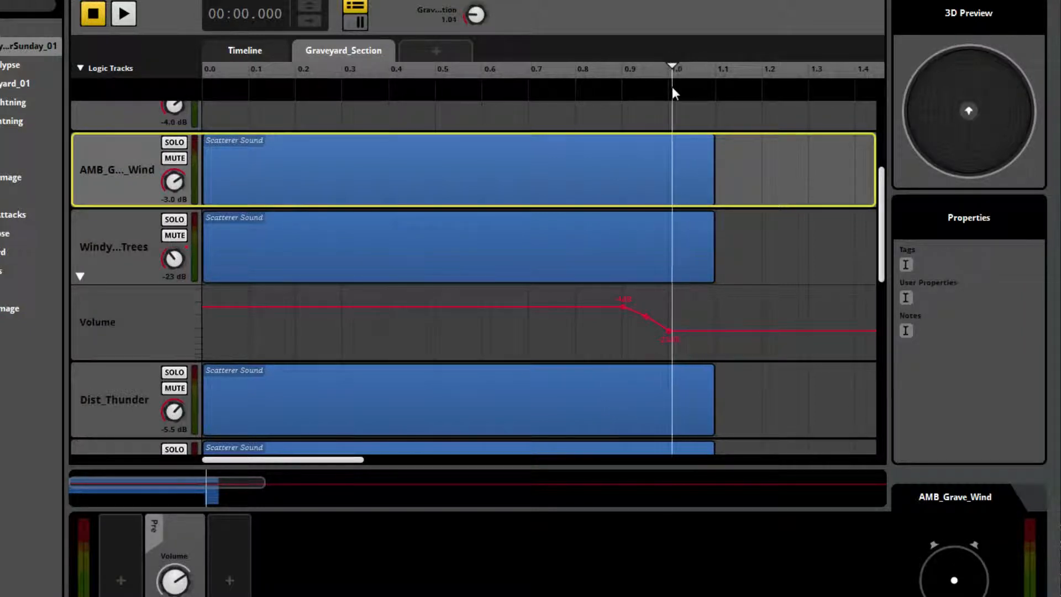
pyautogui.click(79, 277)
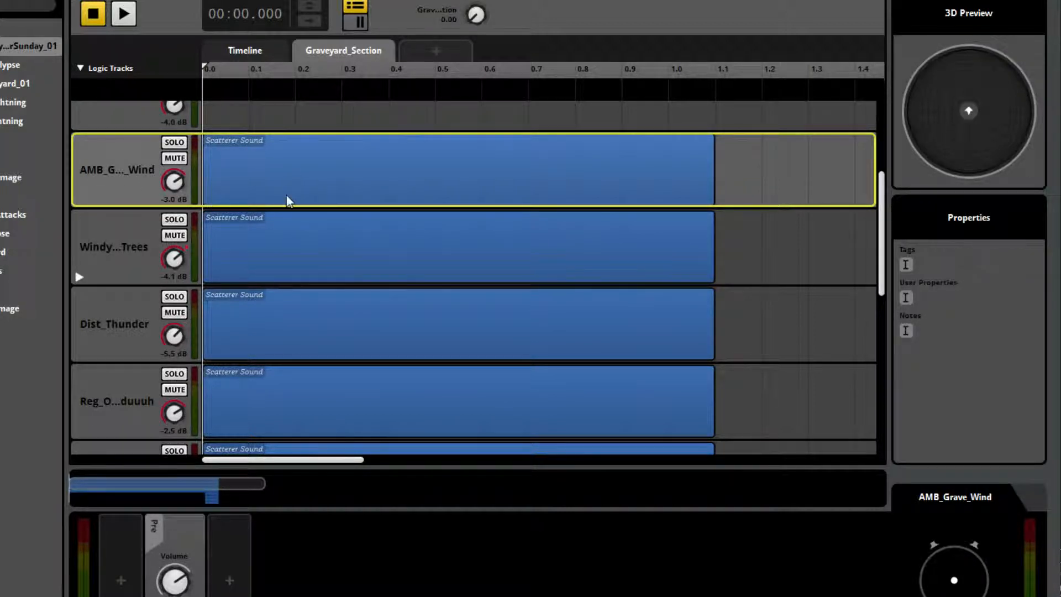
# Add volume automation to AMB_G..._Wind with a gentle curved fade from about 0.6 to 1.05, and solo the track
pyautogui.click(248, 188)
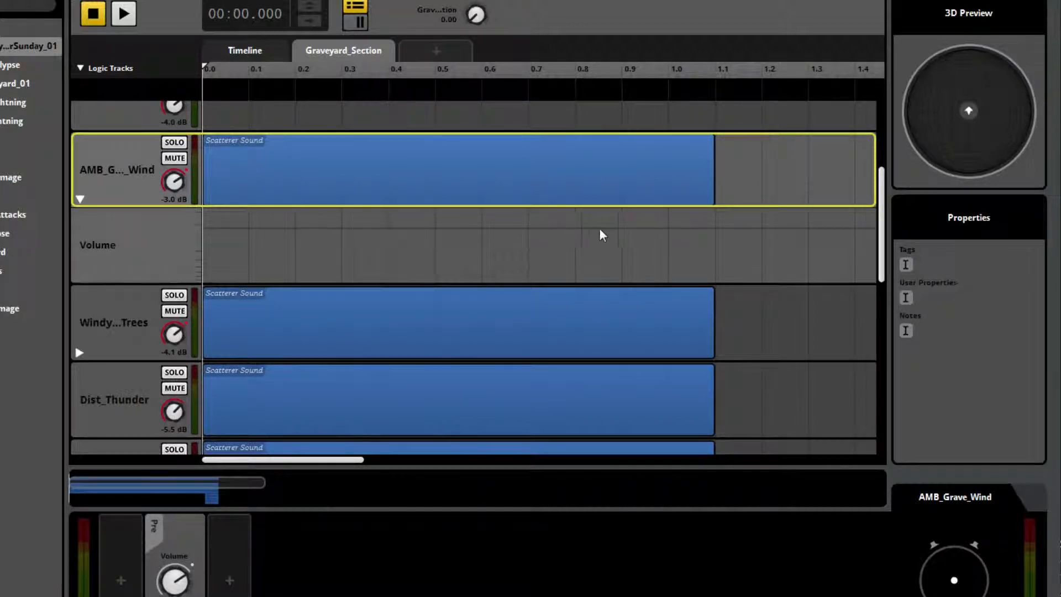
pyautogui.click(481, 229)
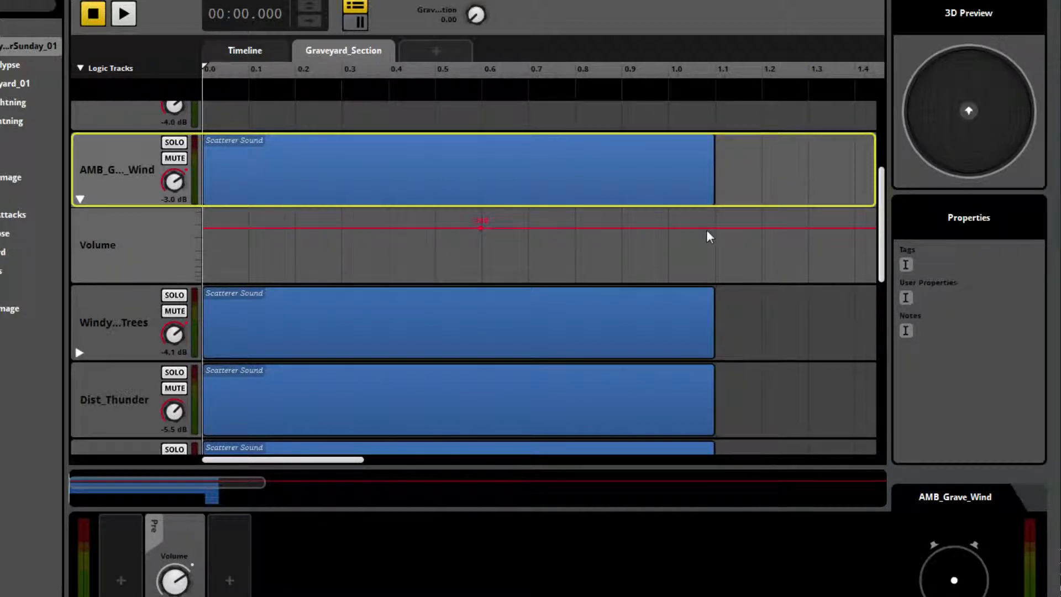
pyautogui.moveTo(707, 229); pyautogui.dragTo(693, 254)
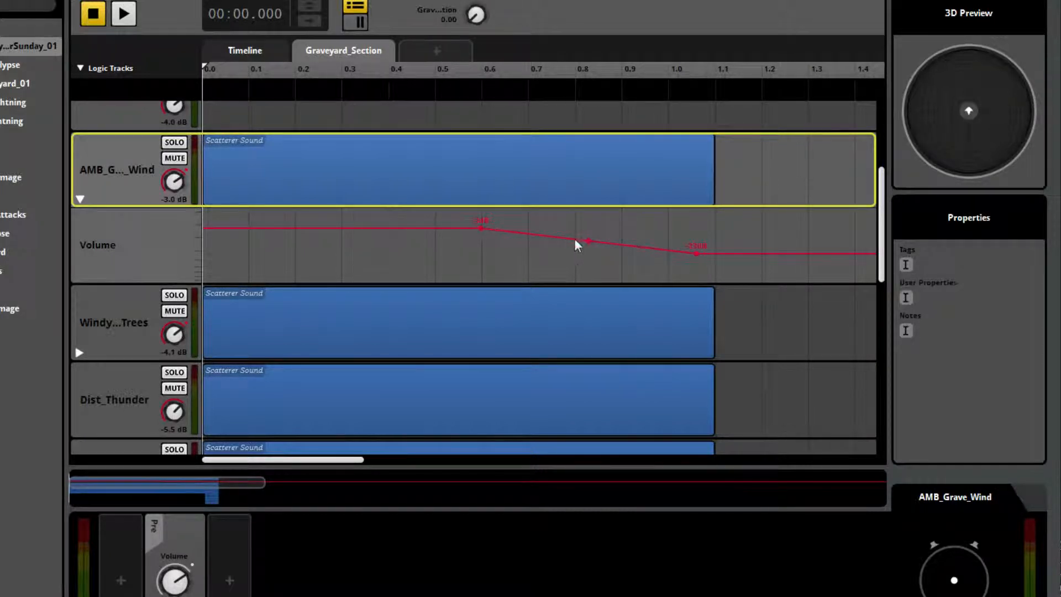
pyautogui.moveTo(586, 242); pyautogui.dragTo(595, 237)
pyautogui.click(175, 142)
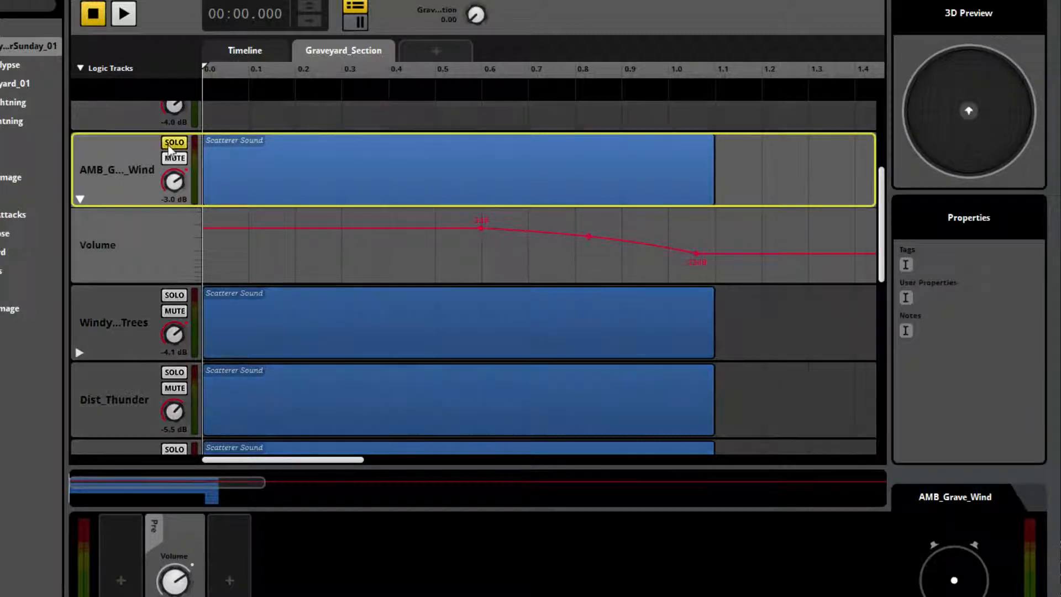
# Audition the AMB_G..._Wind fade up to about 1.06, reset the parameter to 0, stop playback, and collapse and unsolo the track
pyautogui.click(124, 13)
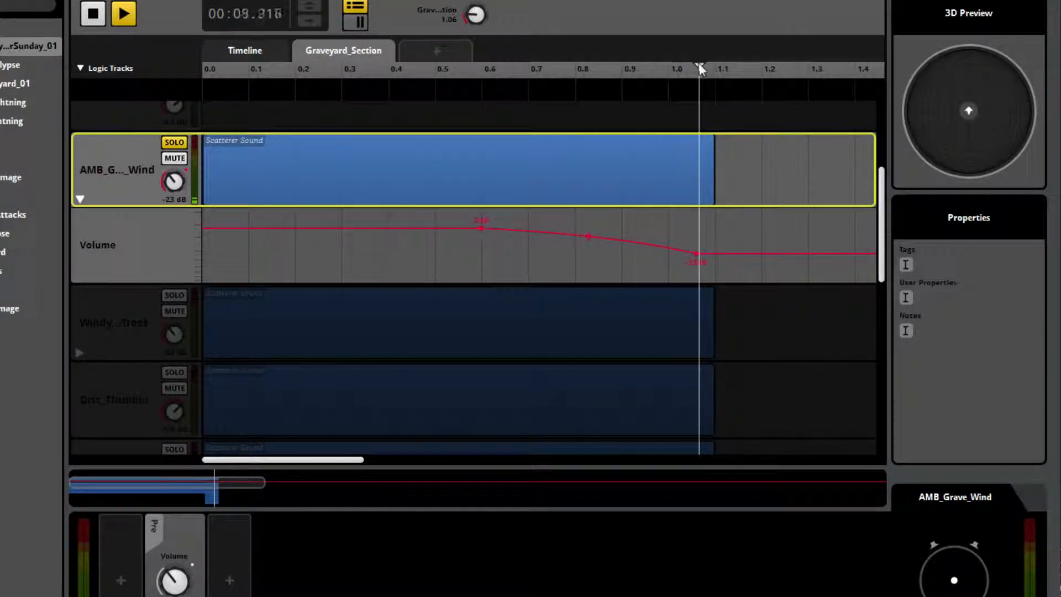
pyautogui.moveTo(700, 67); pyautogui.dragTo(9, 222)
pyautogui.click(80, 199)
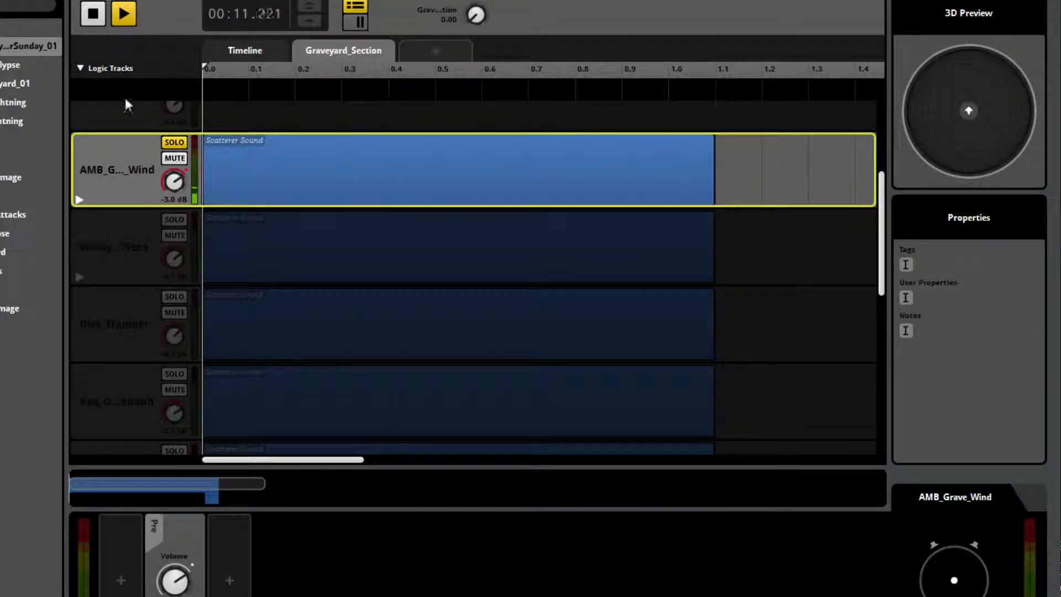
pyautogui.click(93, 14)
pyautogui.click(174, 143)
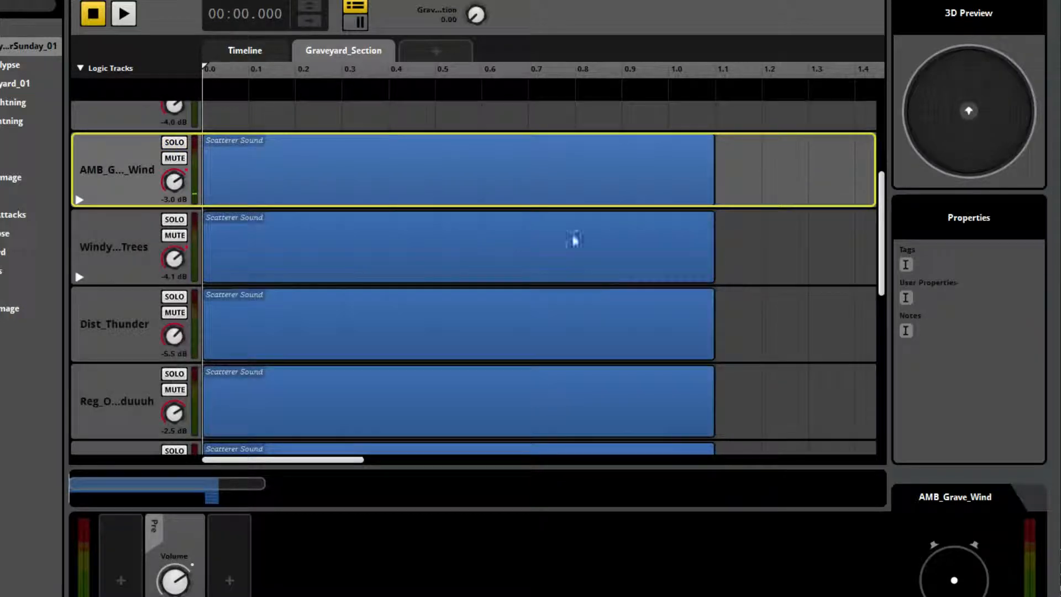
# Play the full event with the parameter at 1.01 and briefly solo the Reverse_Ghost and Deep_Ghost tracks to check them
pyautogui.click(125, 15)
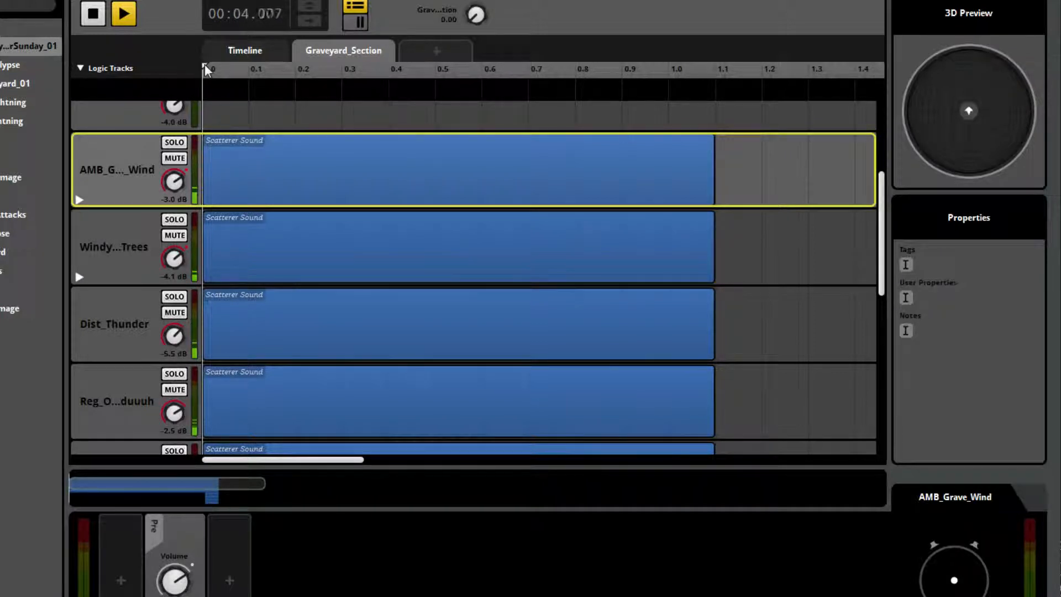
pyautogui.moveTo(205, 65); pyautogui.dragTo(676, 88)
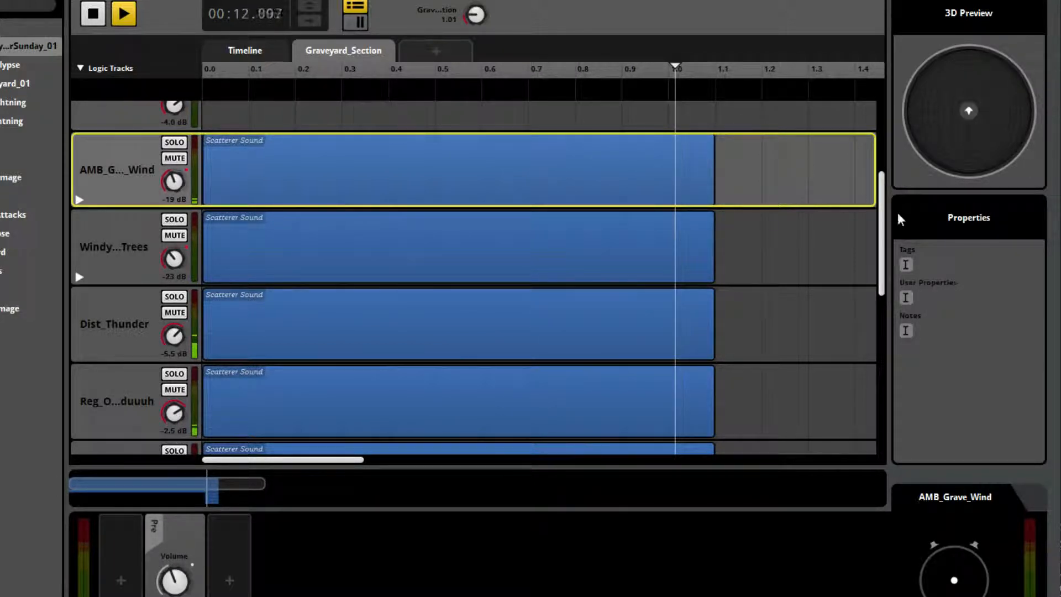
pyautogui.moveTo(884, 214); pyautogui.dragTo(881, 343)
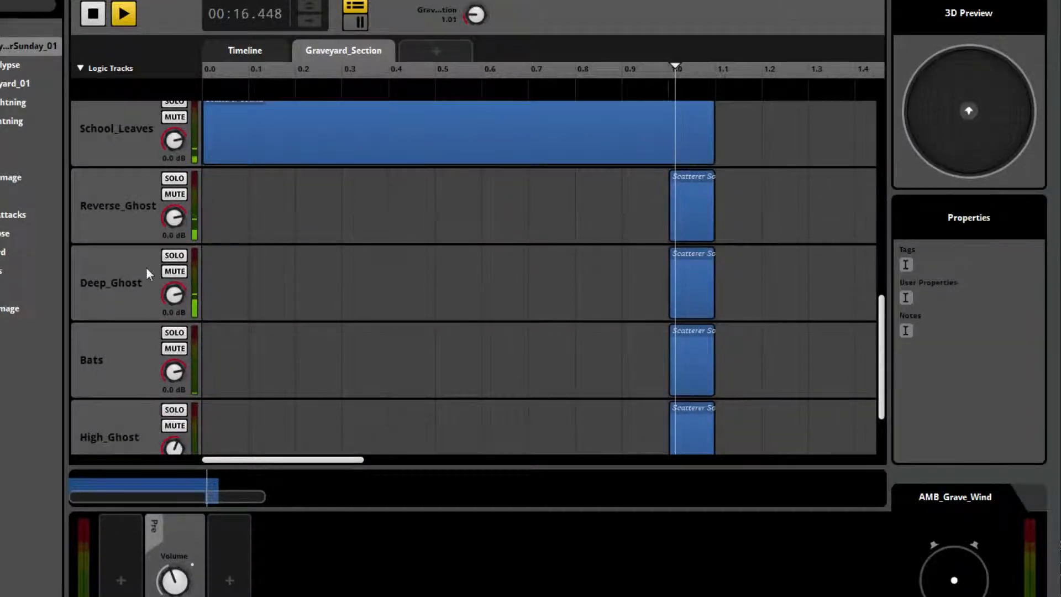
pyautogui.click(175, 180)
pyautogui.click(175, 180)
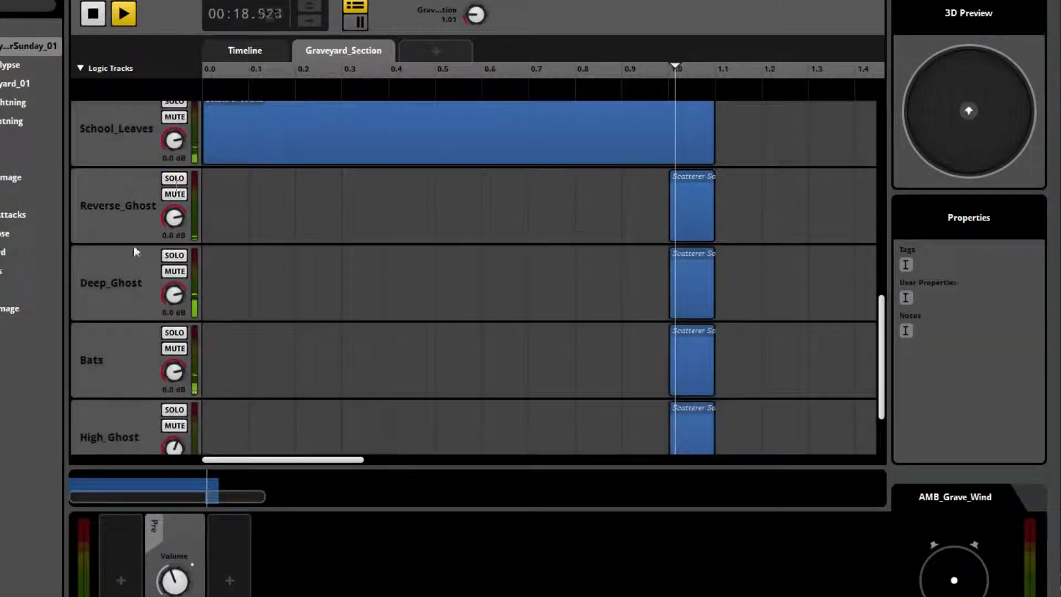
pyautogui.click(175, 257)
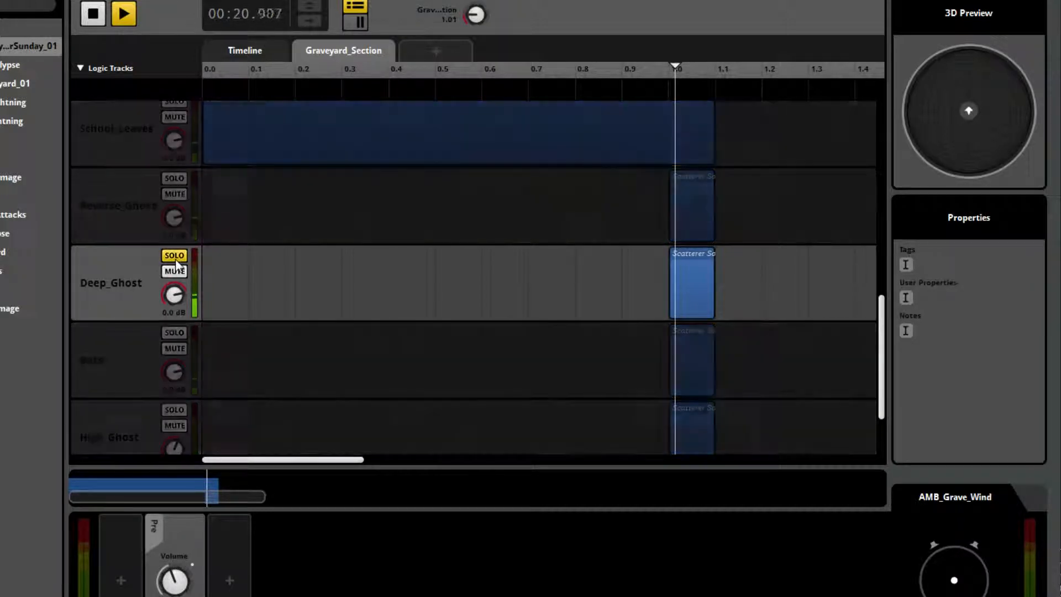
pyautogui.click(175, 257)
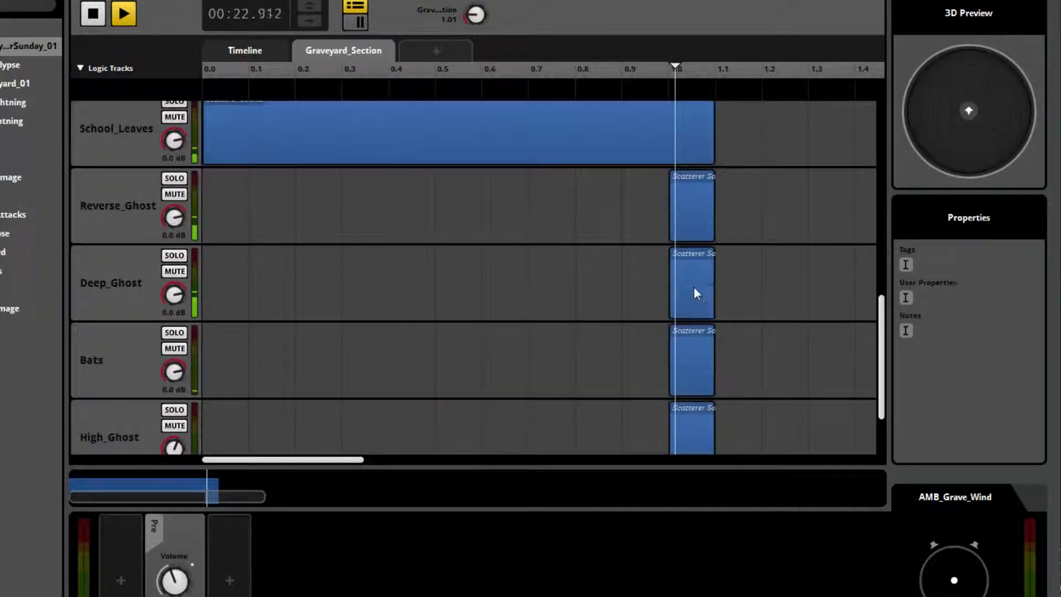
# Examine the scatterer settings and sound lists of the Deep_Ghost and Bats tracks during playback
pyautogui.click(694, 288)
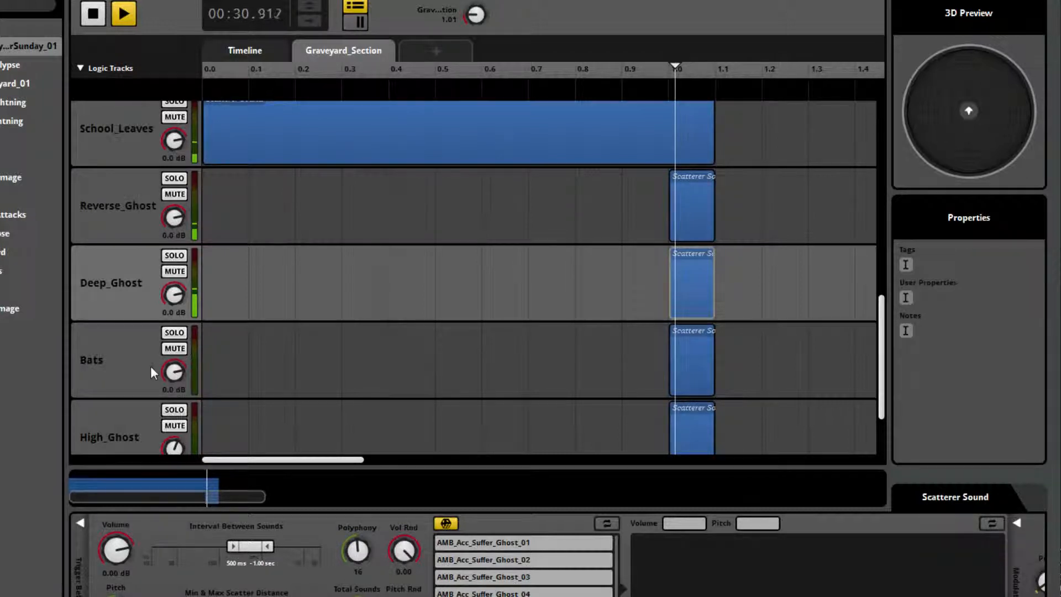
pyautogui.click(137, 370)
pyautogui.click(695, 357)
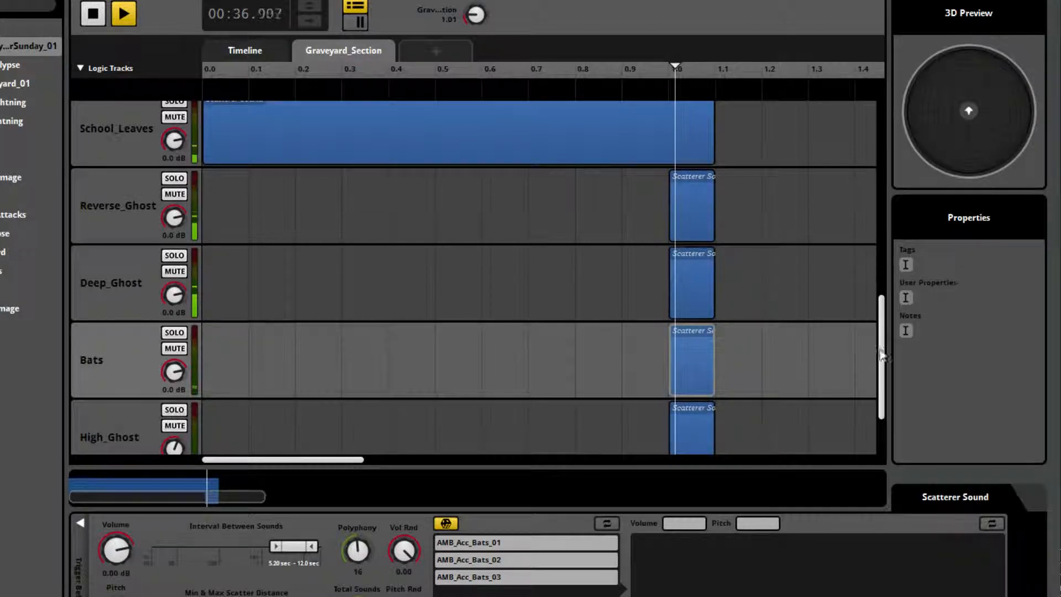
pyautogui.scroll(-3, 878, 355)
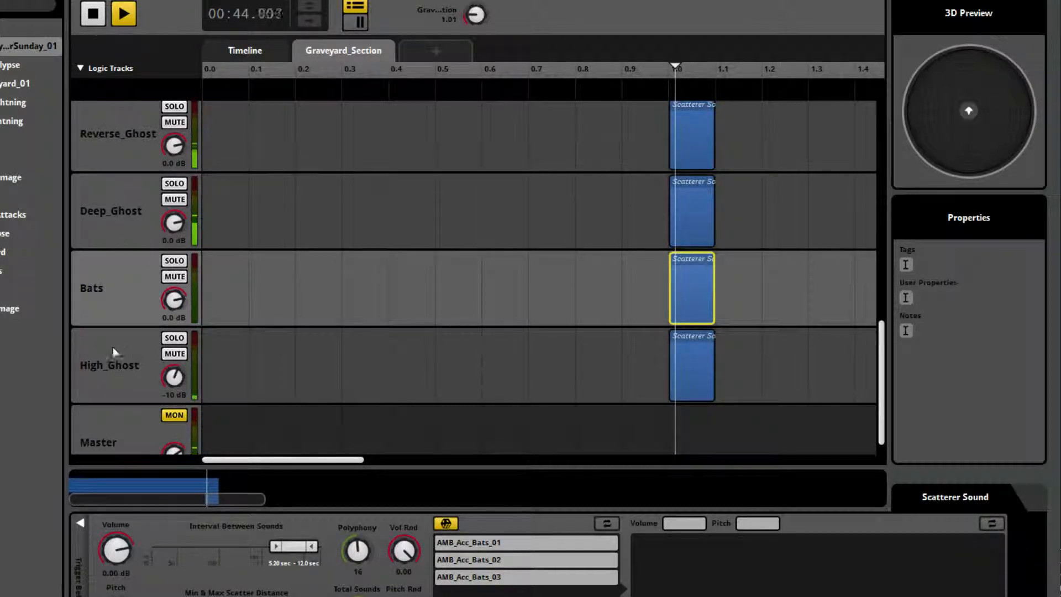
# Audition High_Ghost in solo, lower its track volume to -18 dB, check its scatterer sound, and unsolo it
pyautogui.click(125, 356)
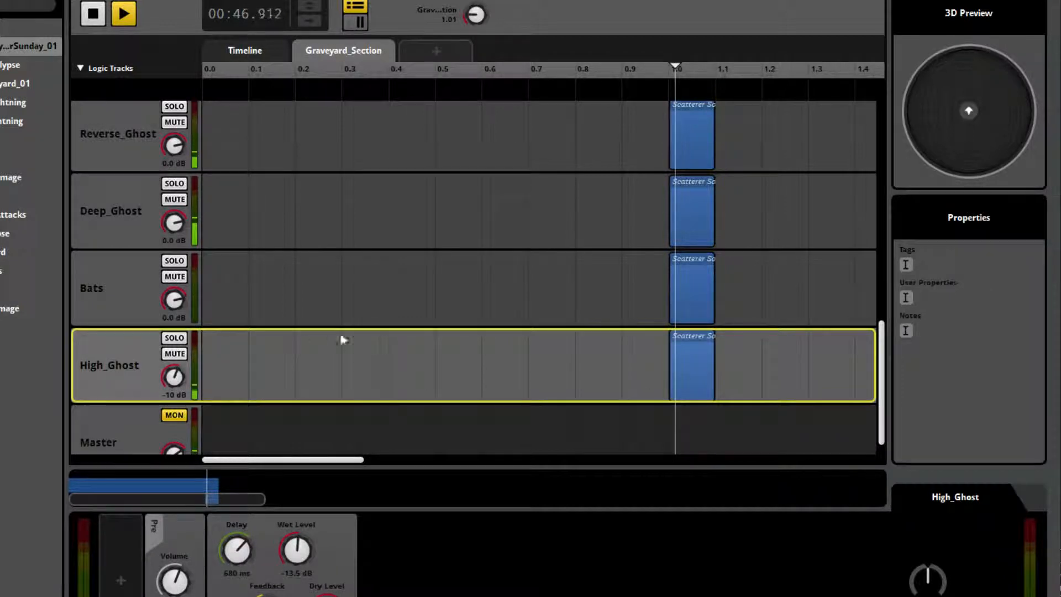
pyautogui.click(184, 338)
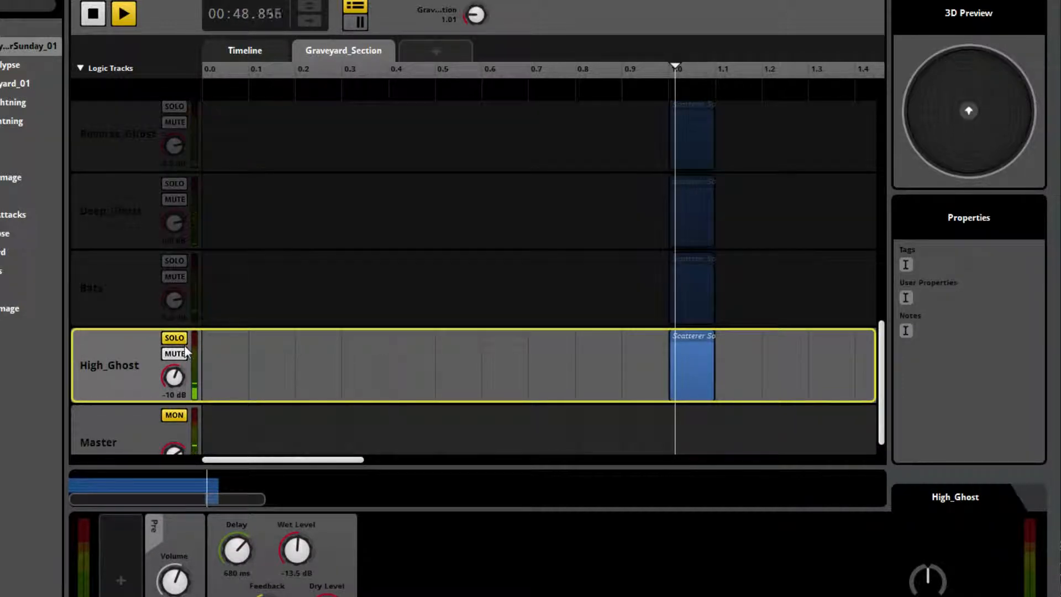
pyautogui.click(182, 339)
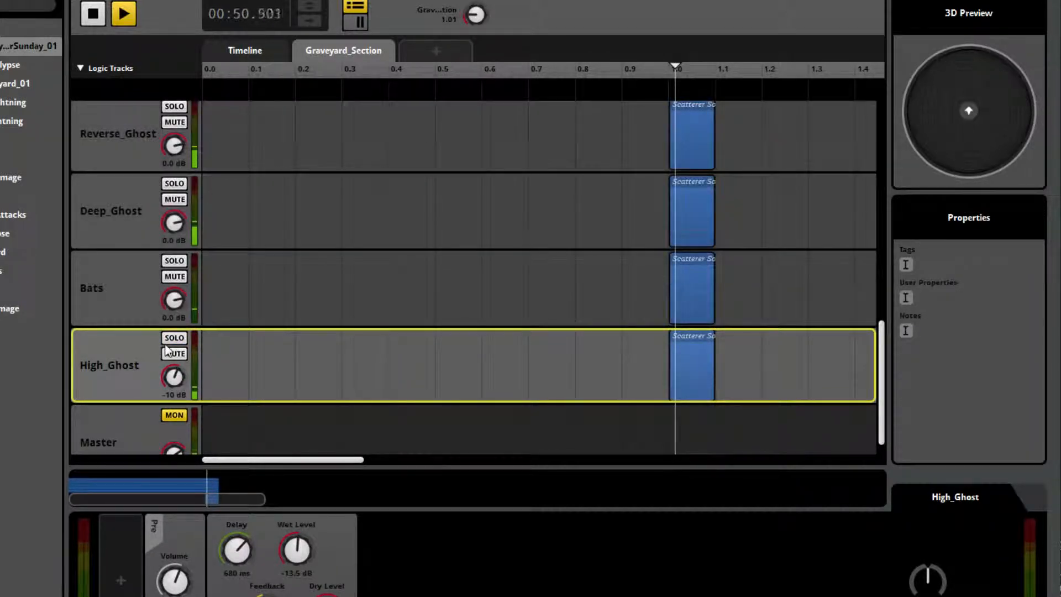
pyautogui.click(178, 339)
pyautogui.moveTo(175, 378)
pyautogui.mouseDown()
pyautogui.moveTo(175, 394)
pyautogui.moveTo(177, 379)
pyautogui.mouseUp()
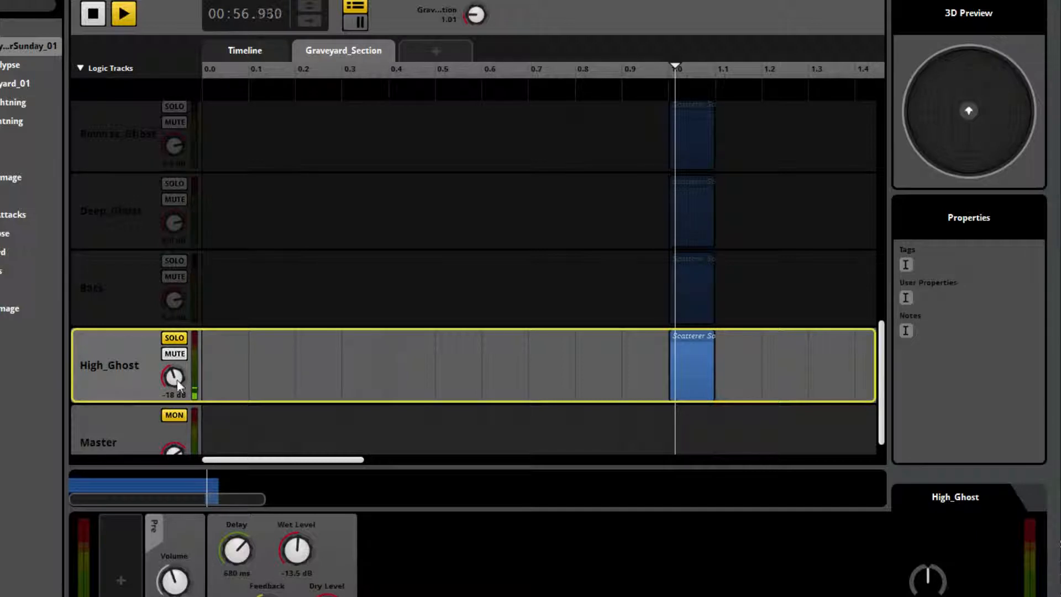
pyautogui.click(707, 370)
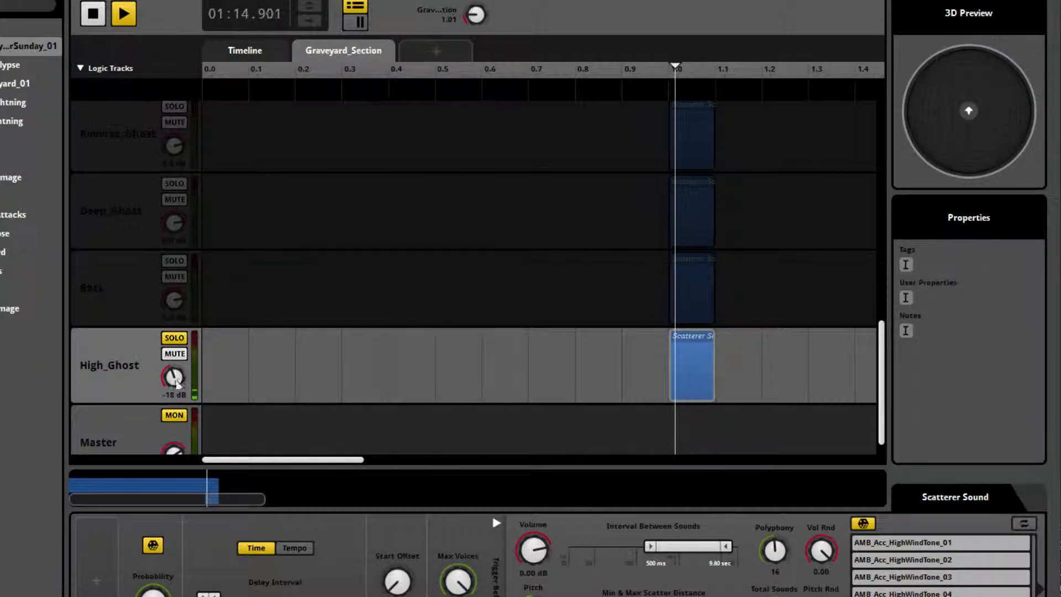
pyautogui.moveTo(173, 379); pyautogui.dragTo(174, 378)
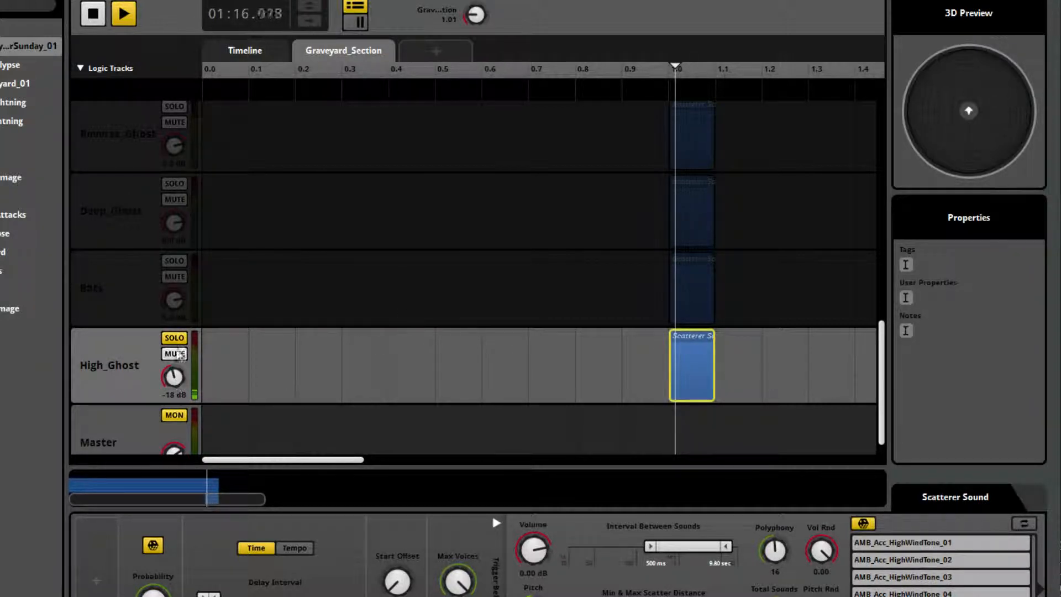
pyautogui.click(174, 338)
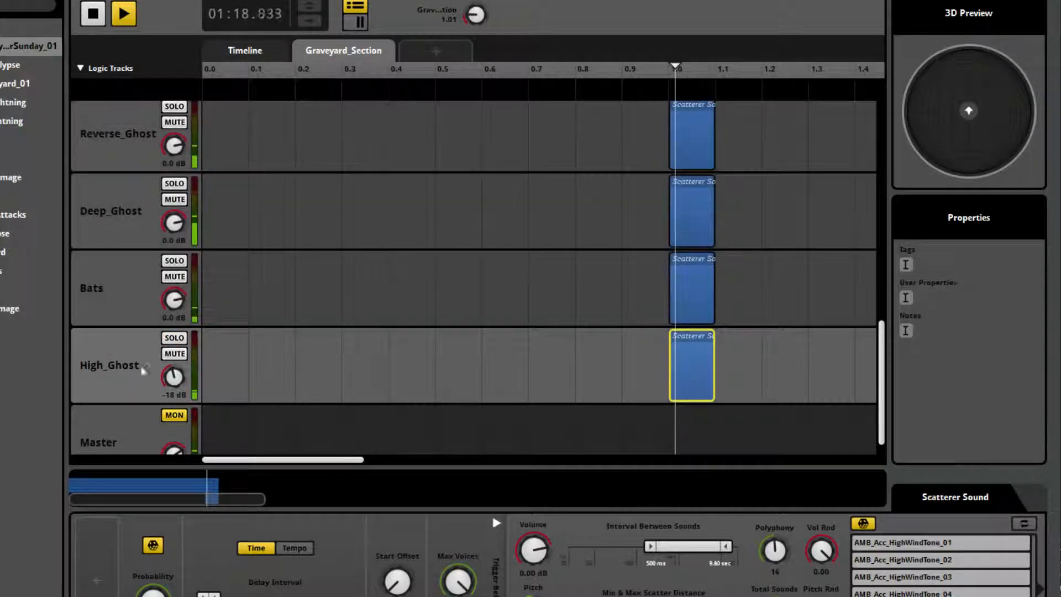
# Lower the High_Ghost track volume to -20 dB in the full mix and return the Graveyard_Section parameter to 0
pyautogui.scroll(1, 143, 369)
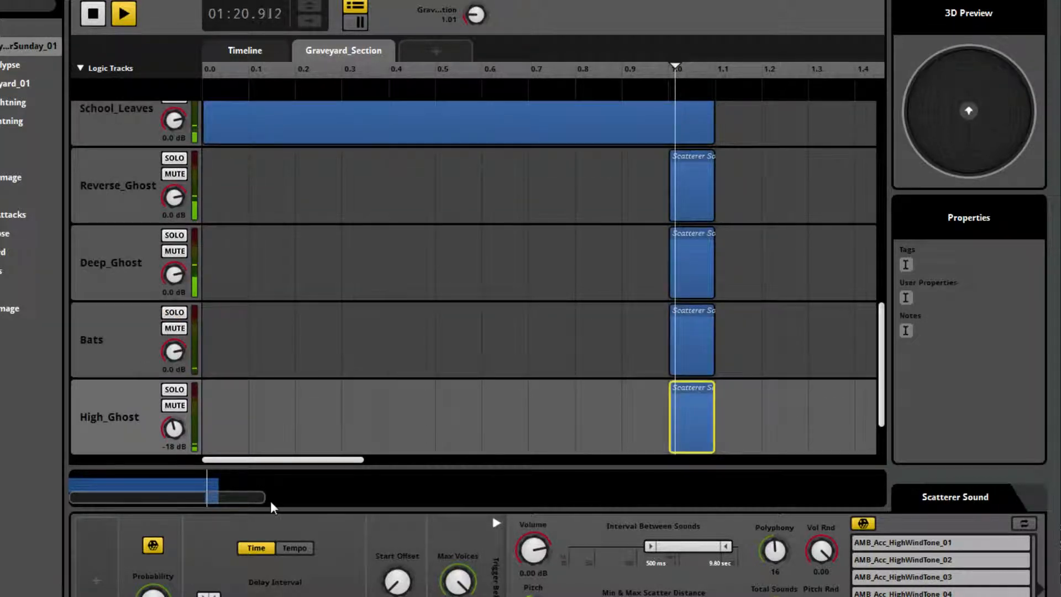
pyautogui.moveTo(176, 430); pyautogui.dragTo(180, 435)
pyautogui.moveTo(677, 69); pyautogui.dragTo(196, 63)
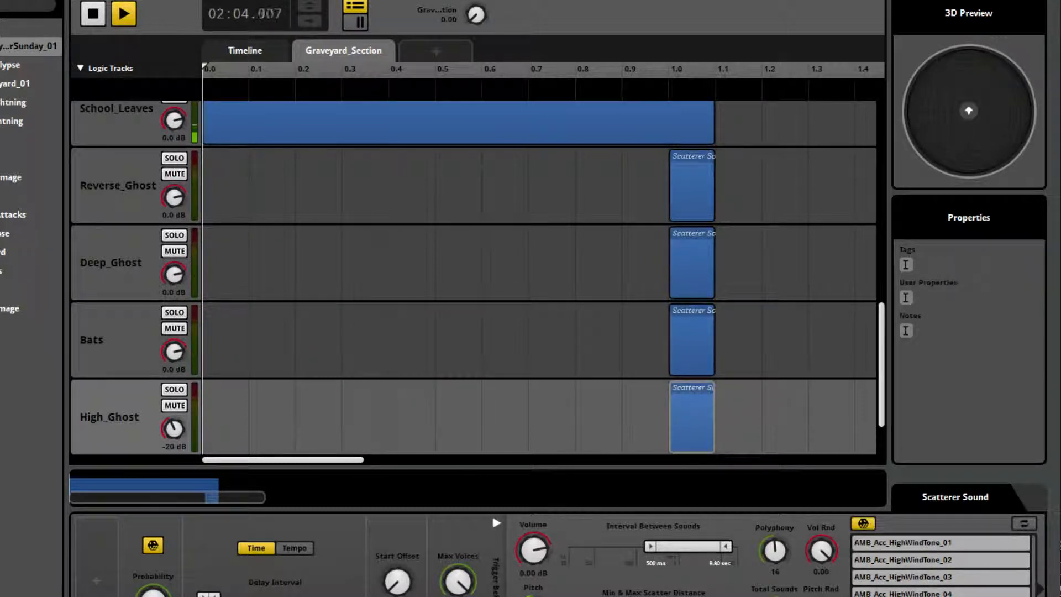
# Lower the Master track volume to -15 dB and stop playback
pyautogui.click(691, 417)
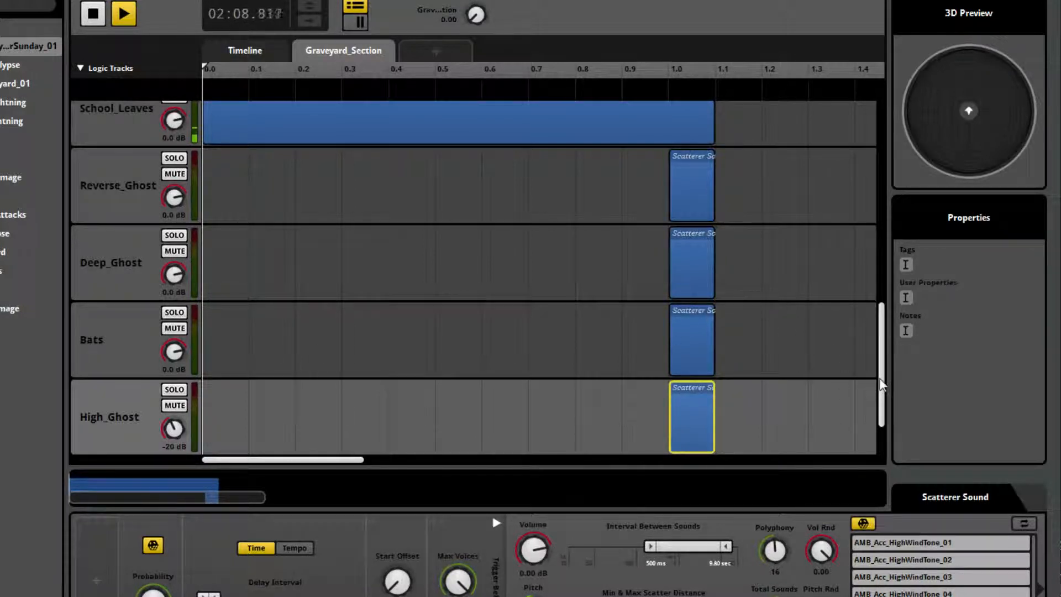
pyautogui.scroll(-1, 882, 385)
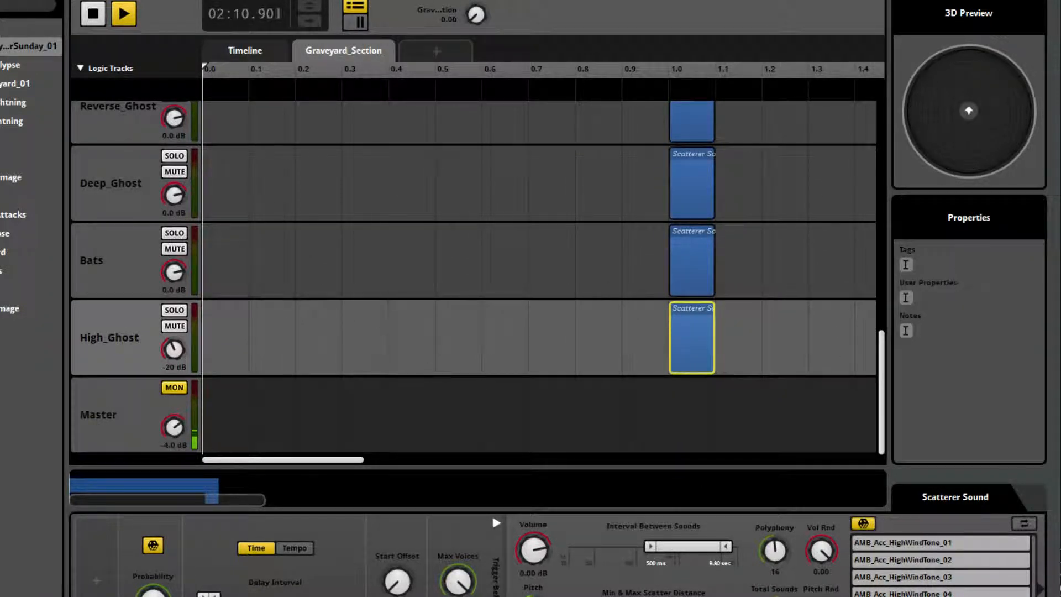
pyautogui.moveTo(174, 427); pyautogui.dragTo(174, 452)
pyautogui.hotkey('alt', 'Tab')
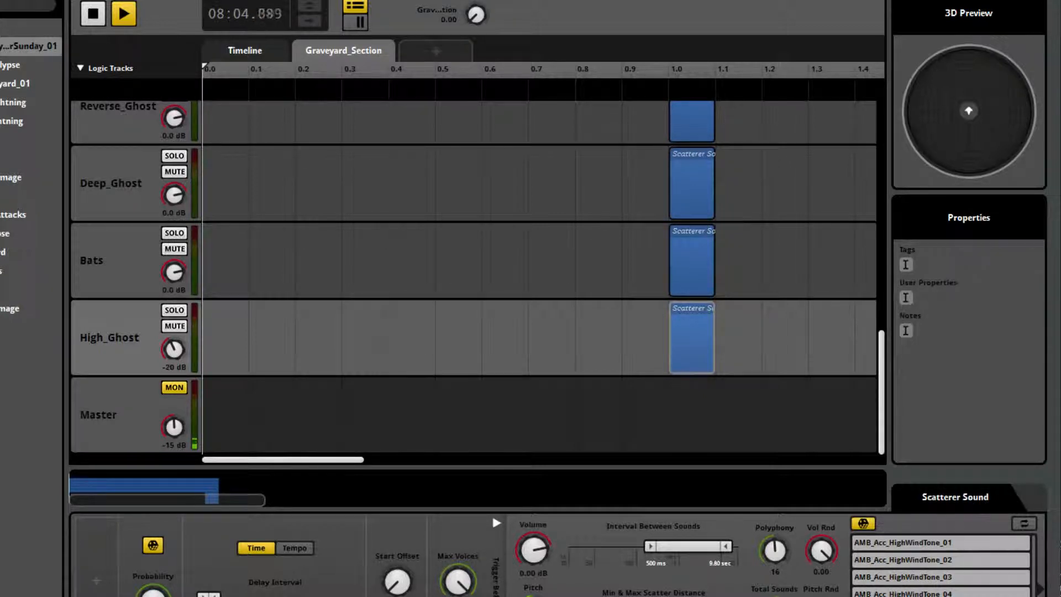
pyautogui.hotkey('alt', 'Tab')
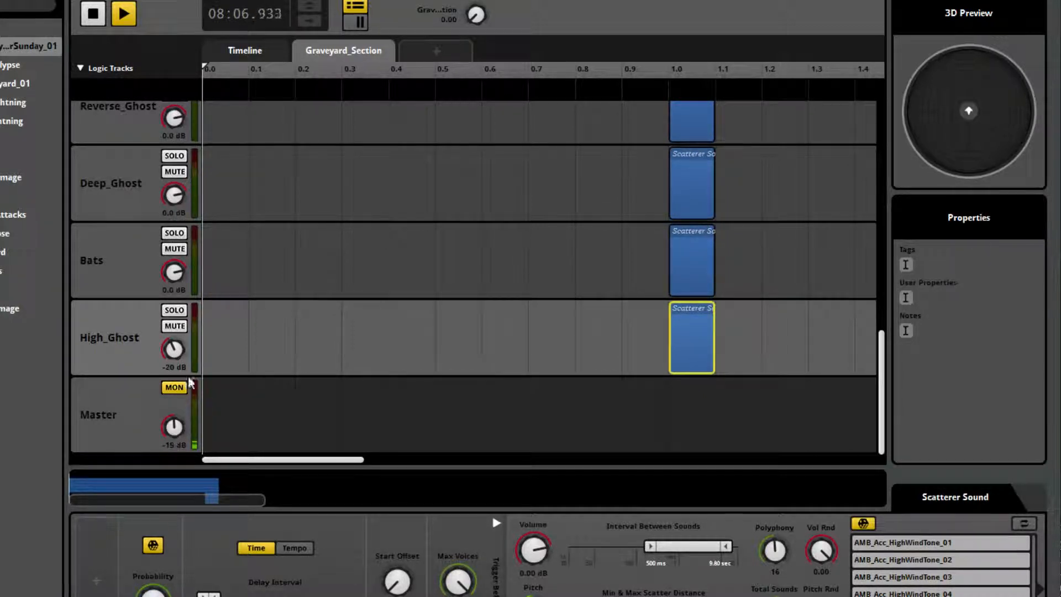
pyautogui.click(93, 15)
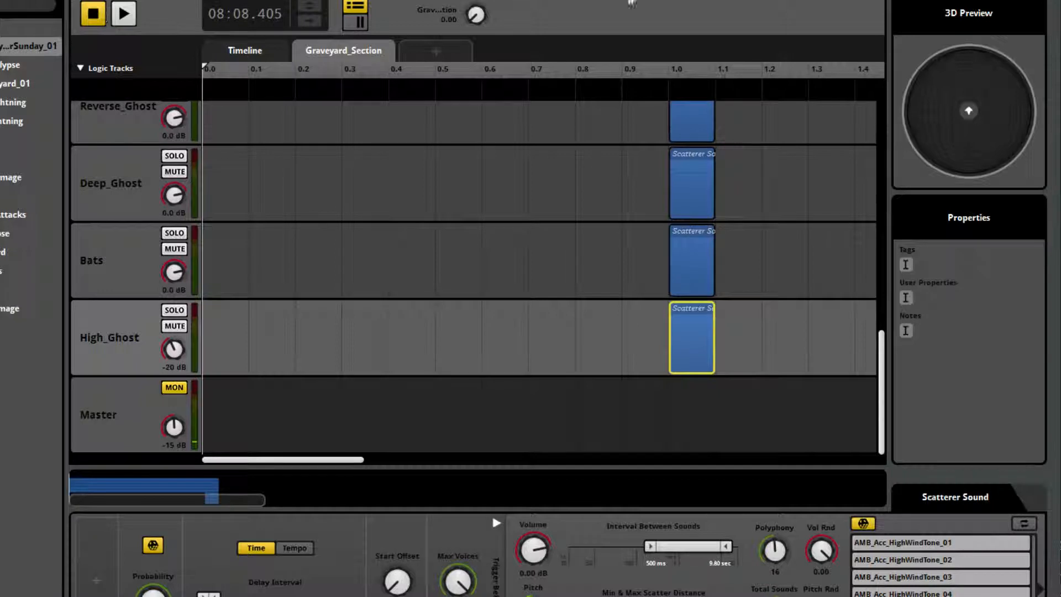
pyautogui.hotkey('alt', 'Tab')
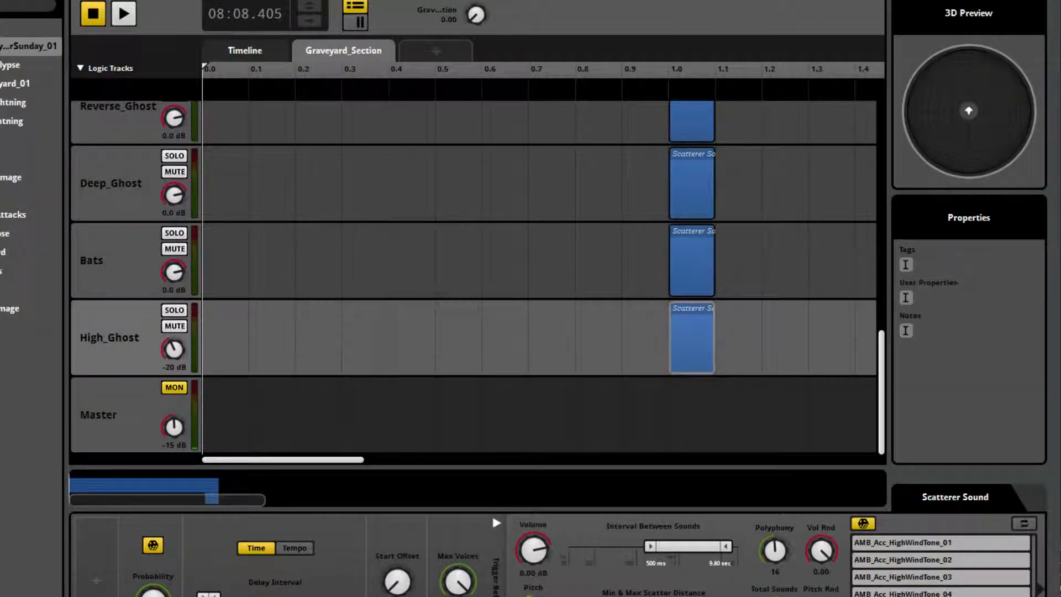